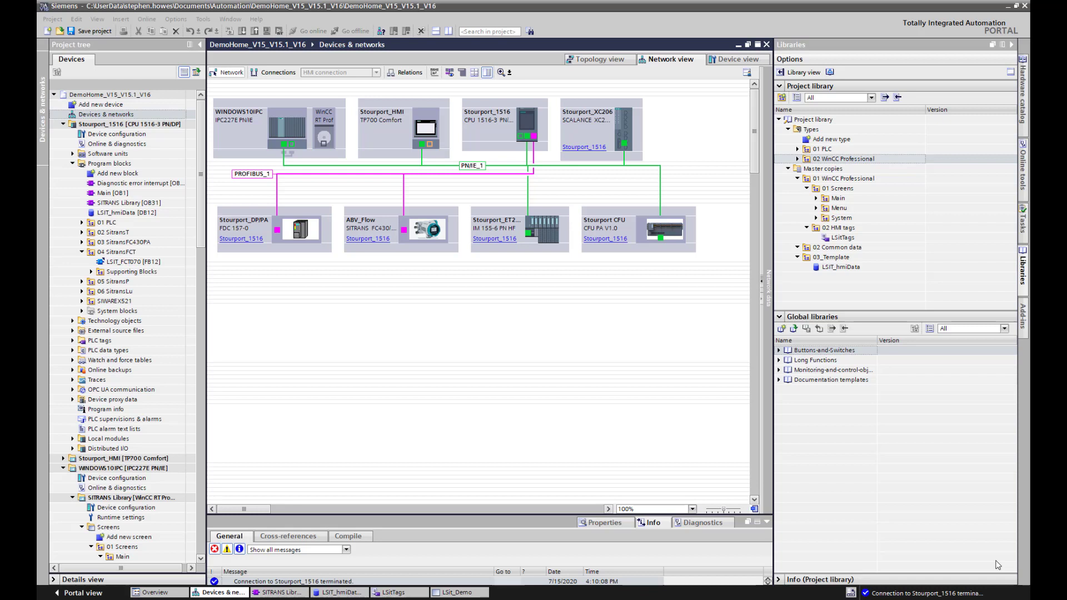
# - Raise the system volume while the Devices & networks network view is displayed
pyautogui.press('XF86AudioRaiseVolume')
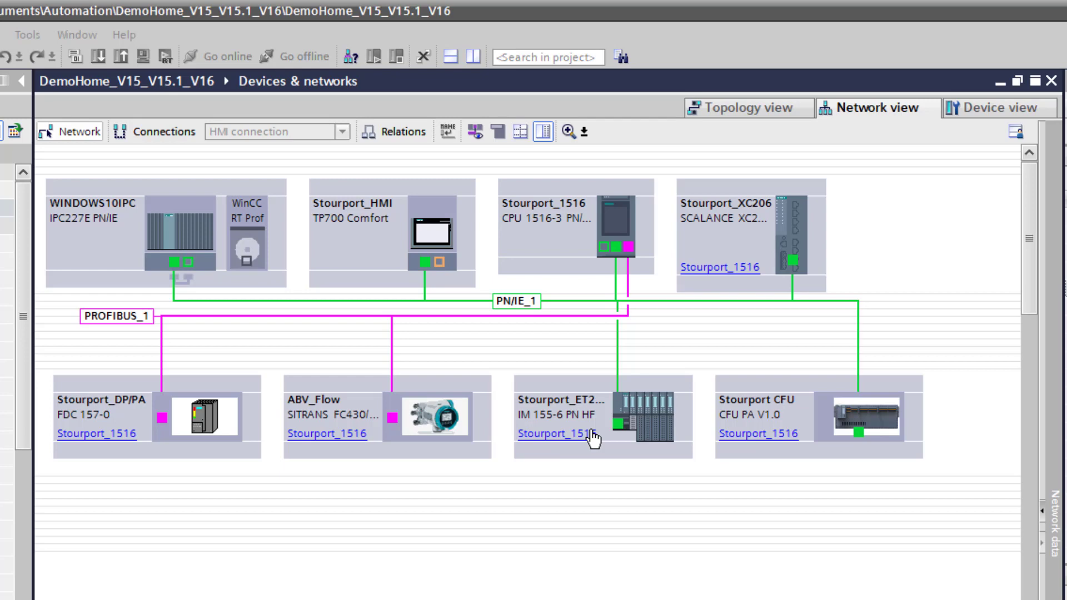
# - Open the Stourport_ET200SP device view and place SITRANS FCT070 module 7ME4 138-6AA00-0BB1 in slot 4
pyautogui.click(638, 382)
pyautogui.doubleClick(638, 382)
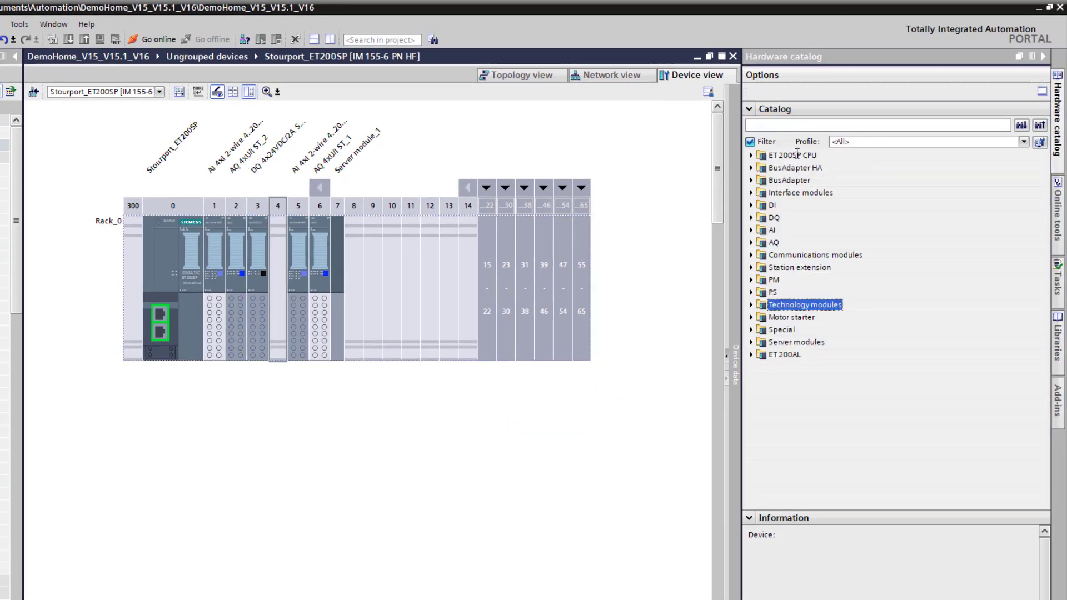
pyautogui.click(751, 304)
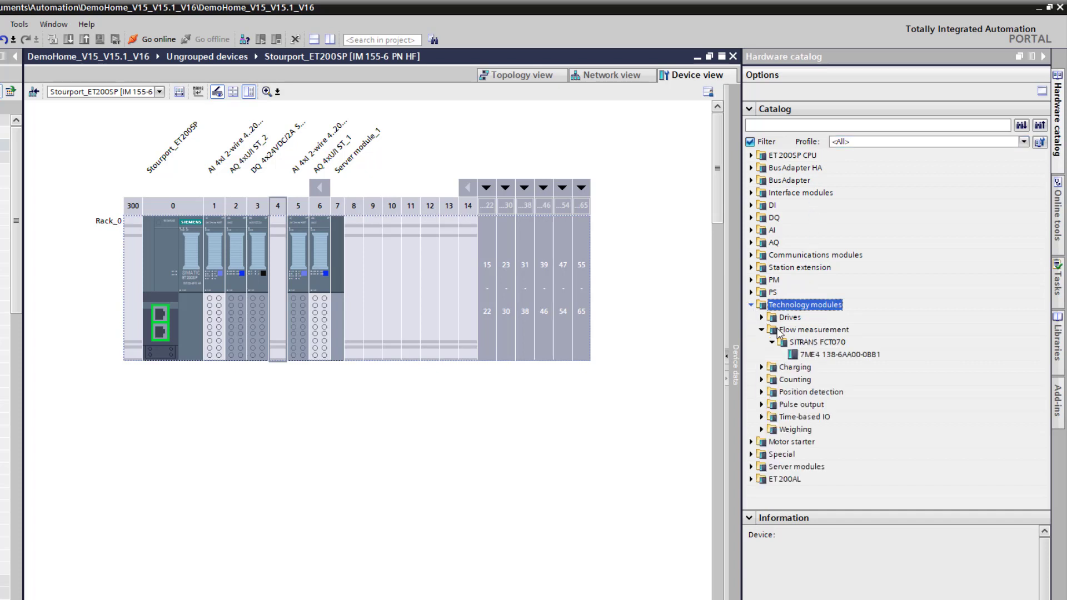
pyautogui.click(818, 355)
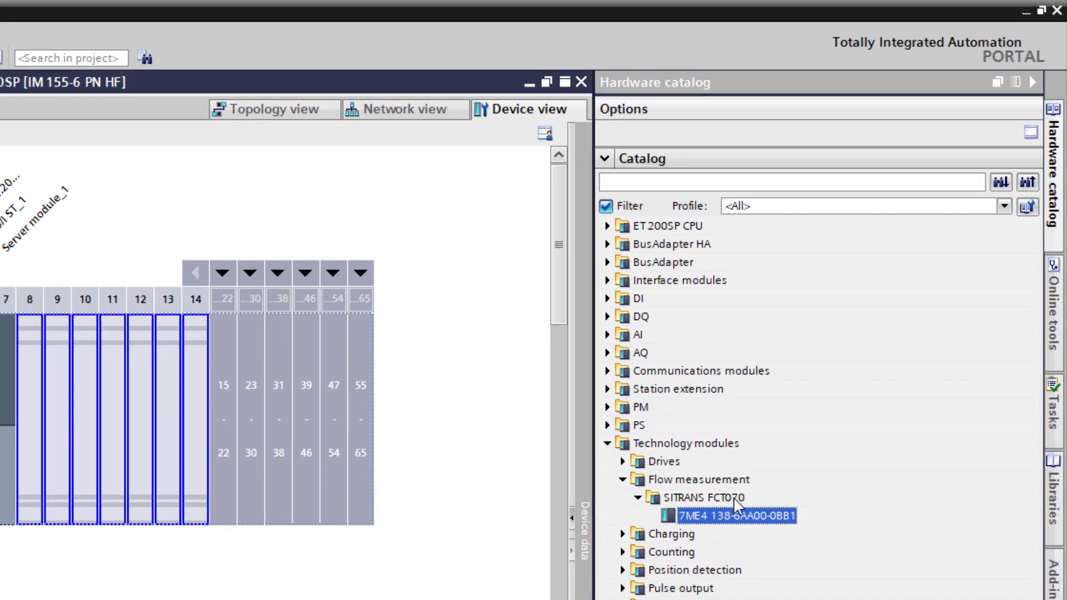
pyautogui.moveTo(759, 514); pyautogui.dragTo(348, 297)
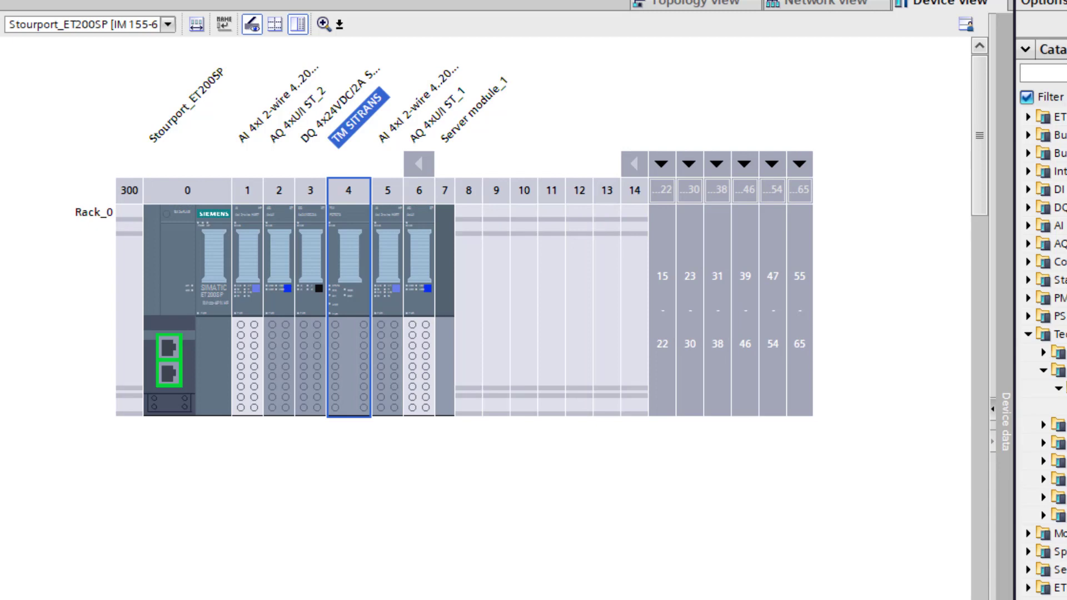
pyautogui.moveTo(342, 577); pyautogui.dragTo(344, 484)
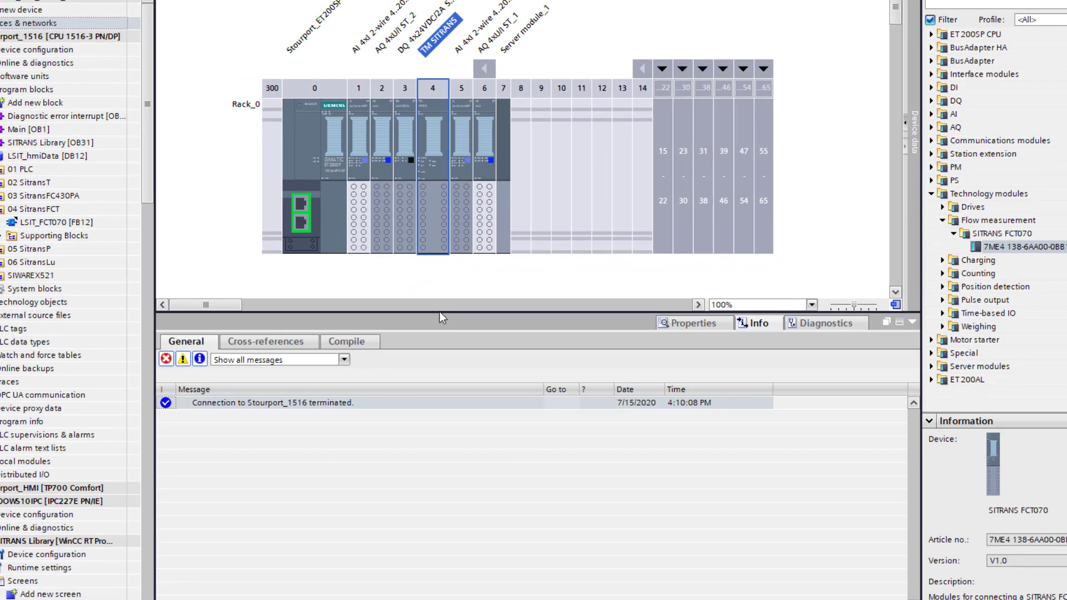
# - Set the TM SITRANS units: mass flow kg/min, density kg/m³, volume flow l/min
pyautogui.click(693, 326)
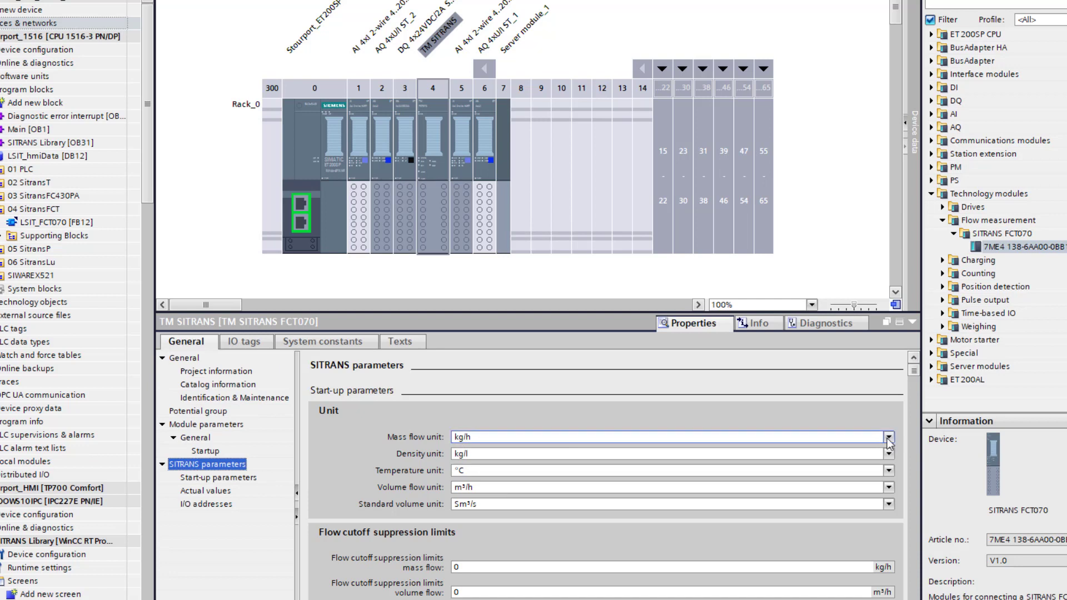
pyautogui.click(702, 437)
pyautogui.scroll(1, 615, 479)
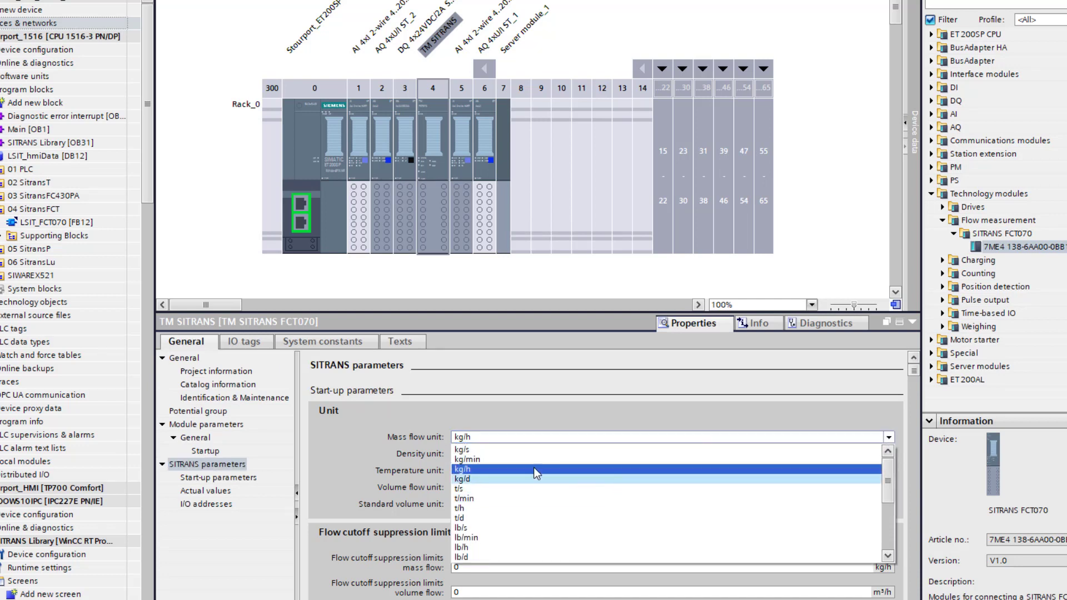
pyautogui.click(486, 459)
pyautogui.click(487, 460)
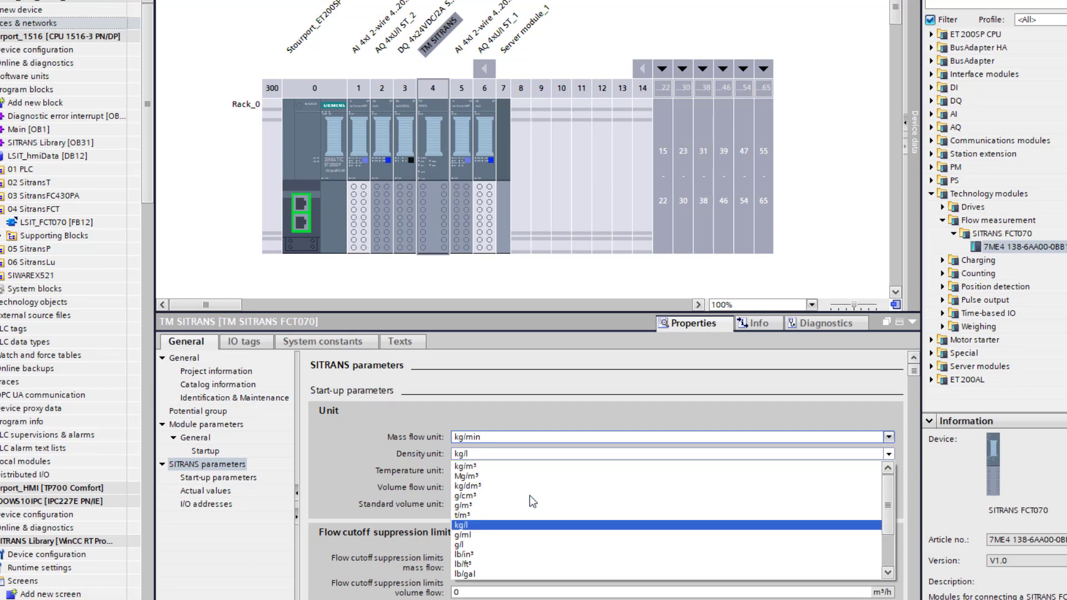
pyautogui.scroll(1, 536, 498)
pyautogui.scroll(-1, 535, 498)
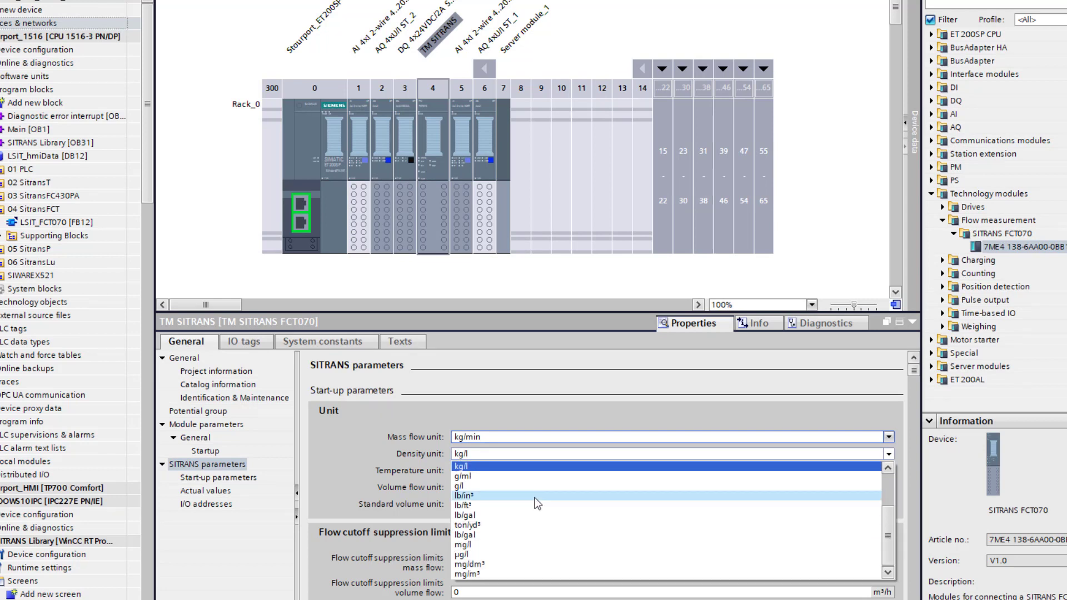
pyautogui.scroll(2, 534, 499)
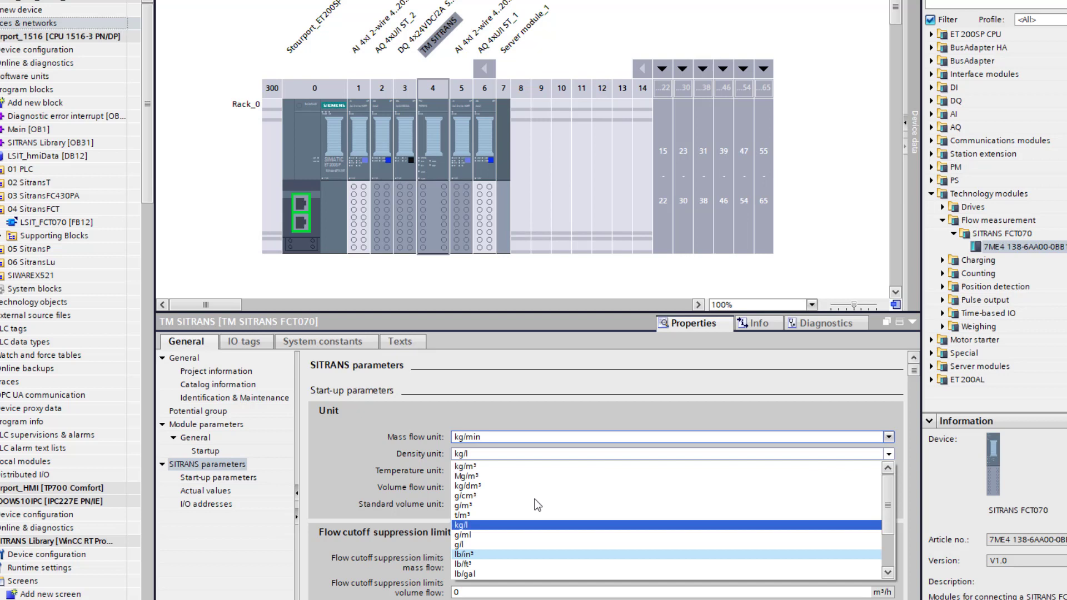
pyautogui.click(497, 470)
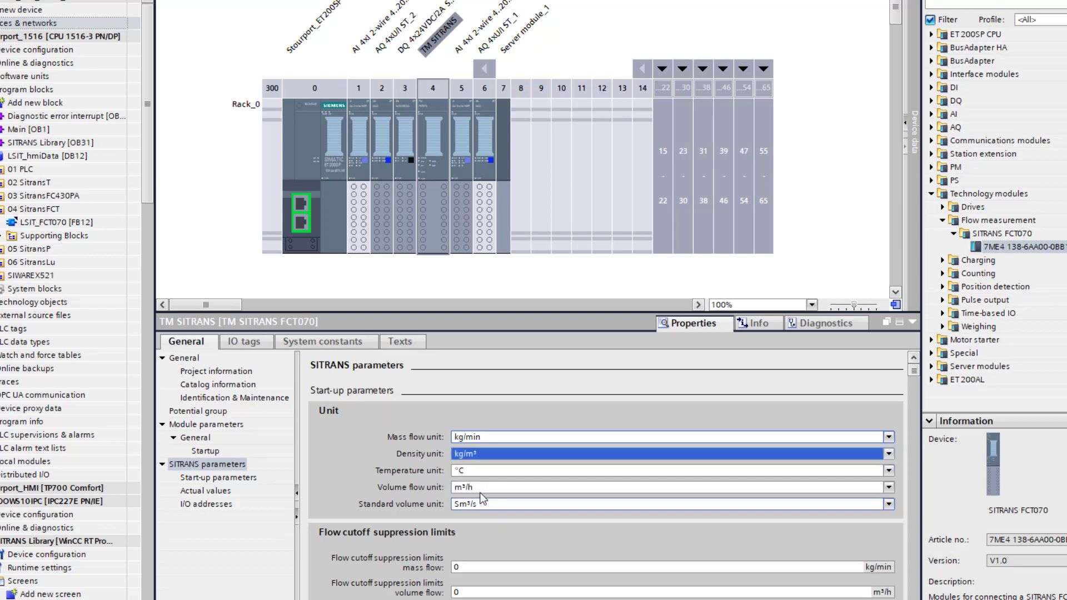
pyautogui.click(481, 490)
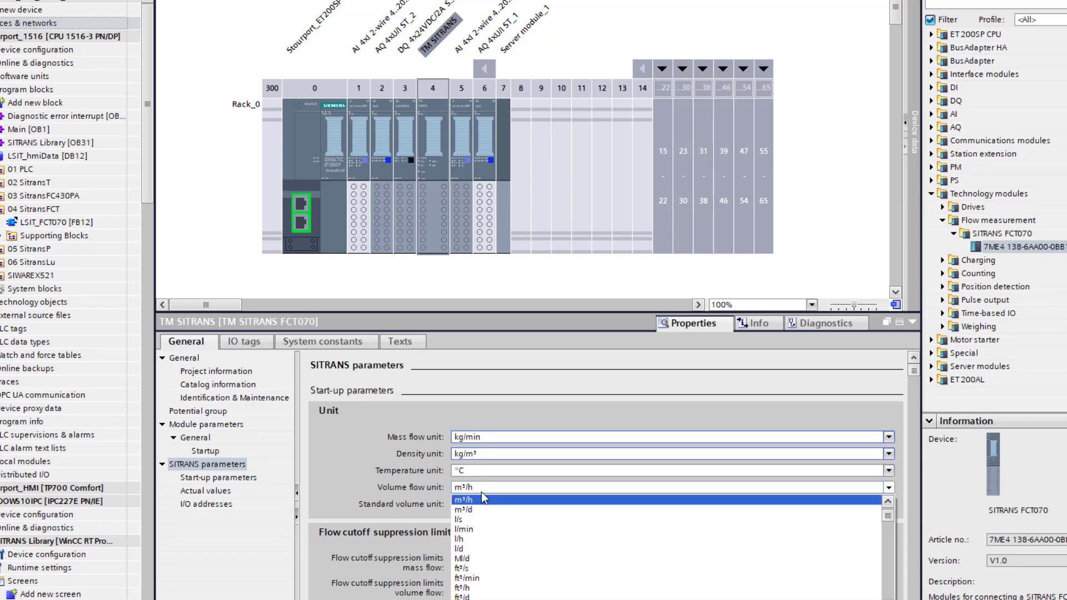
pyautogui.click(494, 531)
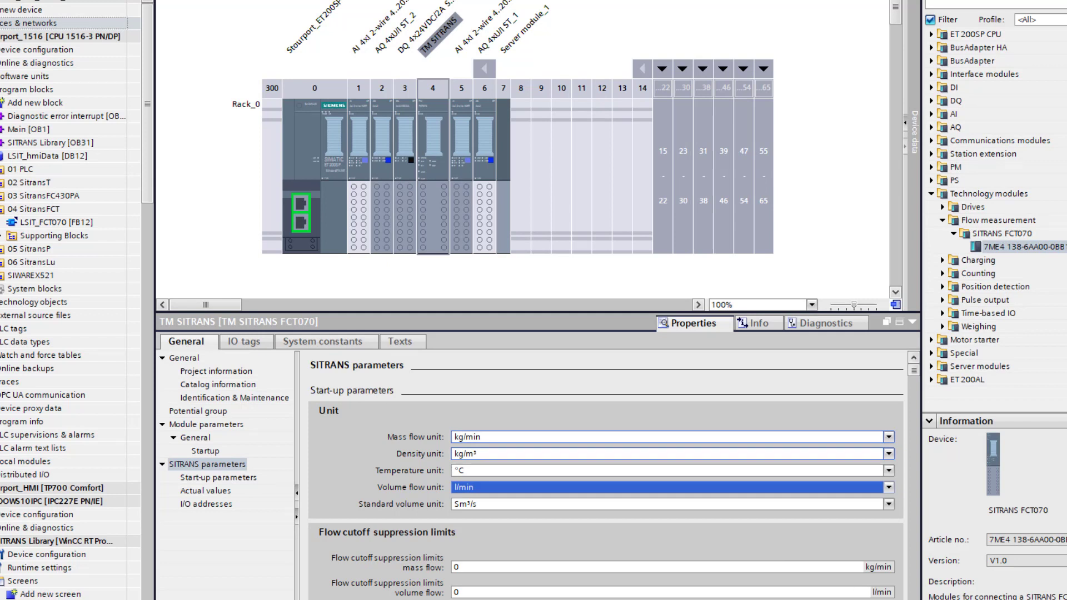
pyautogui.scroll(-4, 614, 476)
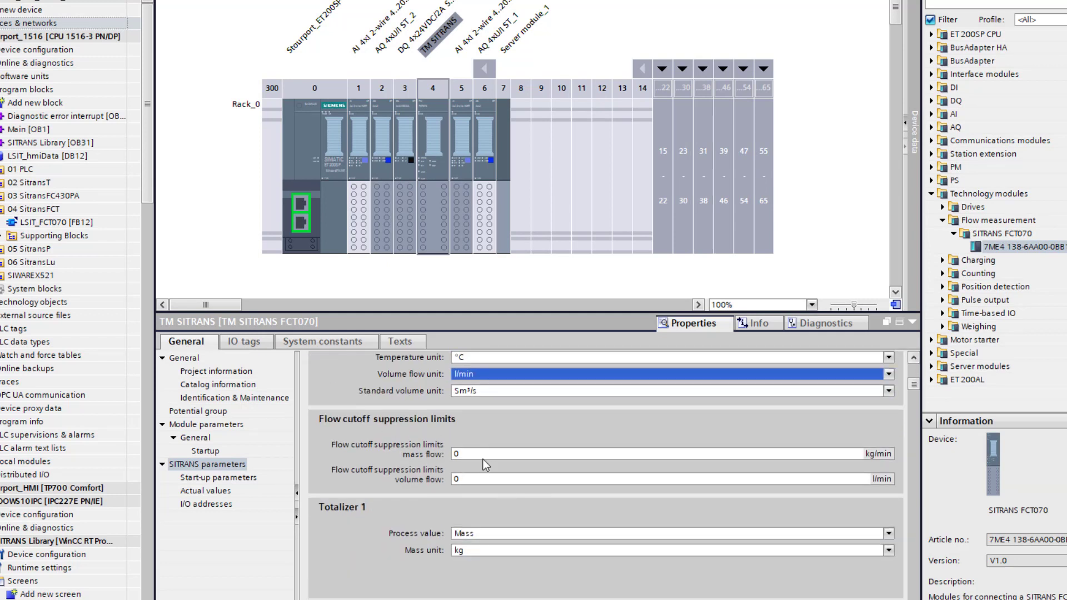
# - Make Totalizer 1 count Volume with the volume unit set to litres (l)
pyautogui.click(495, 532)
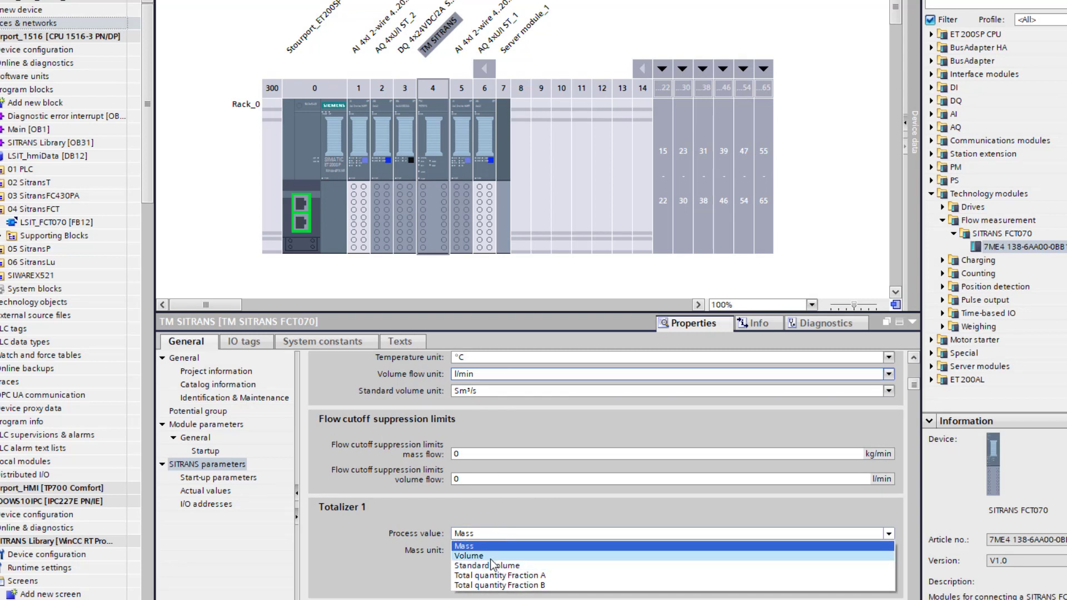
pyautogui.click(491, 557)
pyautogui.click(889, 567)
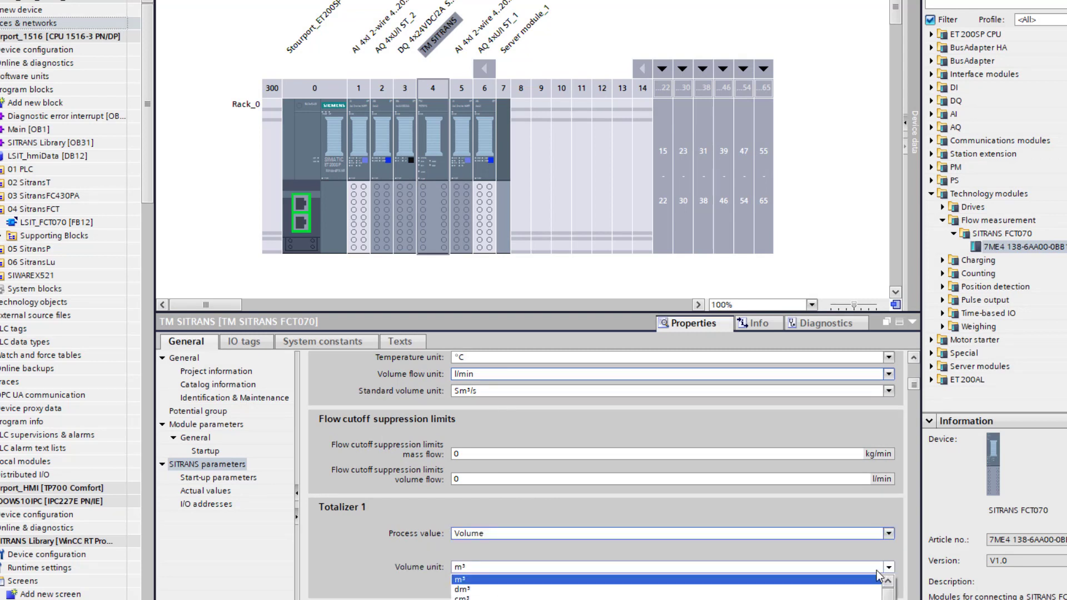
pyautogui.press('l')
pyautogui.press('Return')
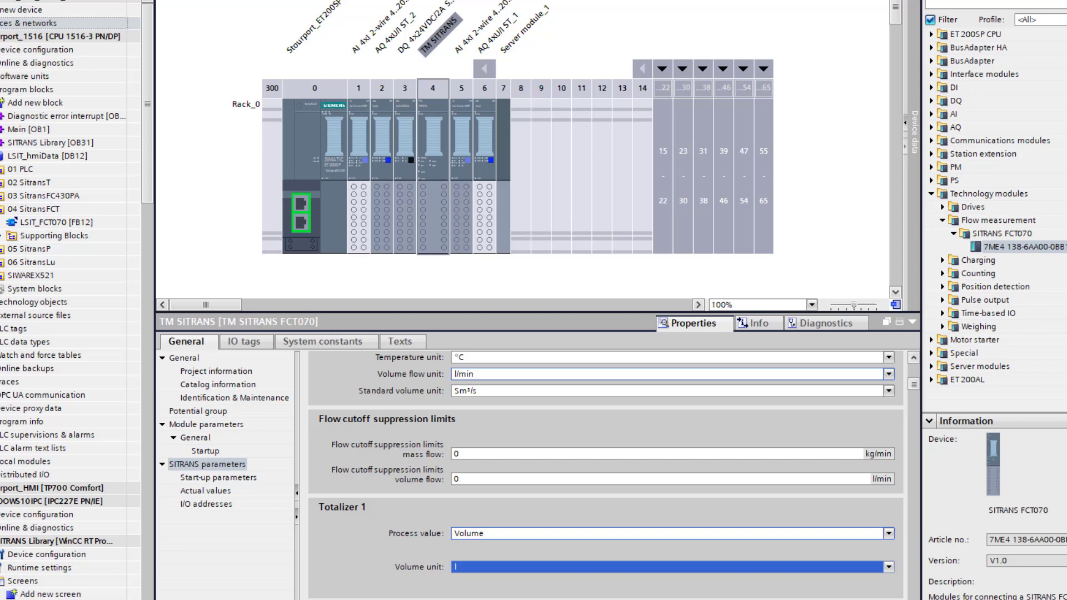
pyautogui.scroll(-5, 606, 475)
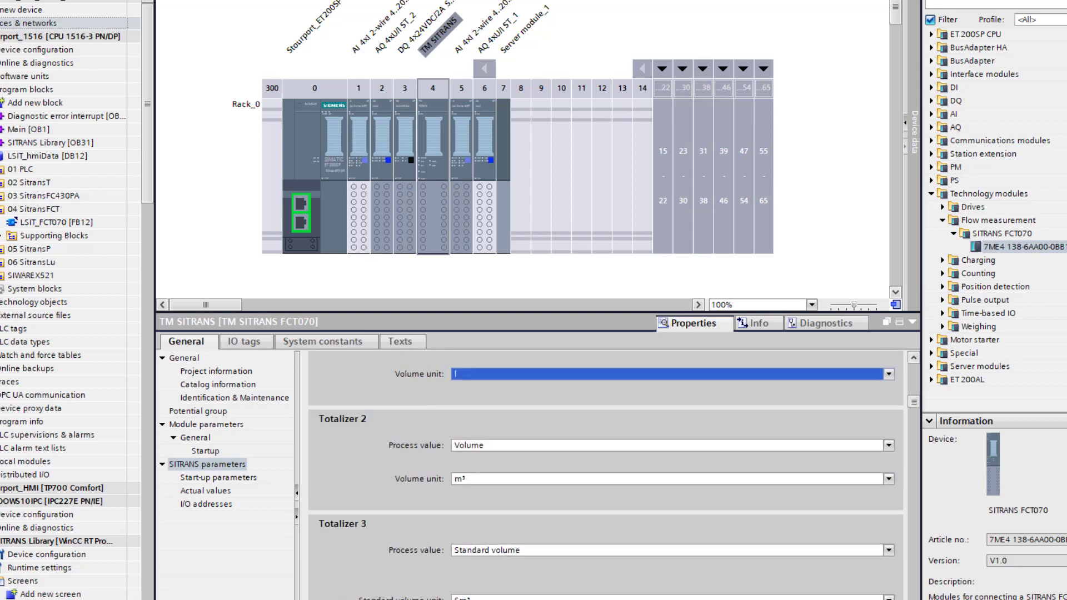
pyautogui.scroll(-5, 606, 476)
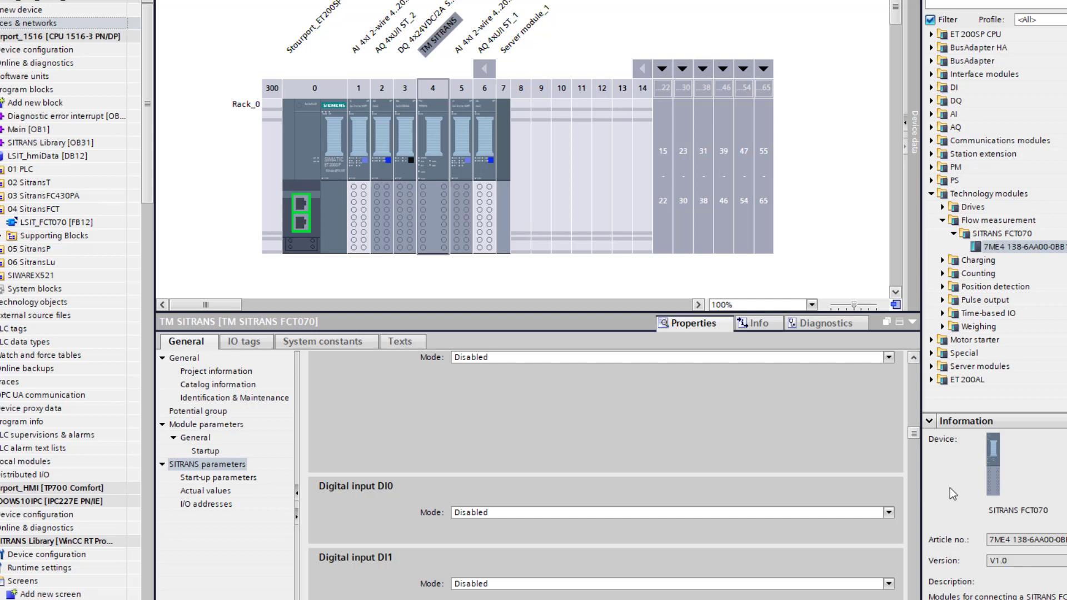
pyautogui.click(914, 359)
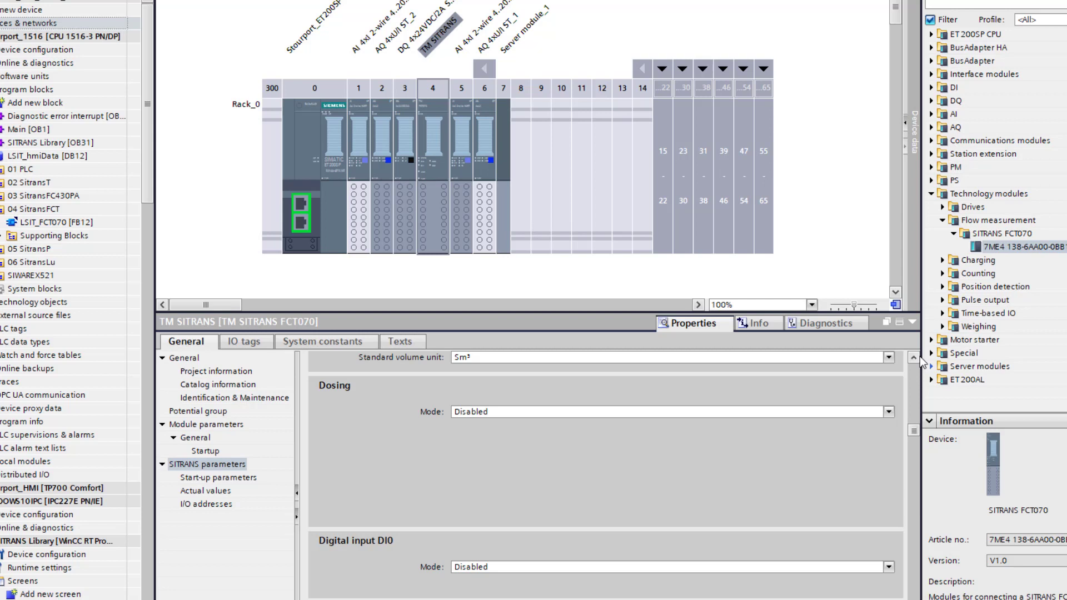
pyautogui.click(890, 412)
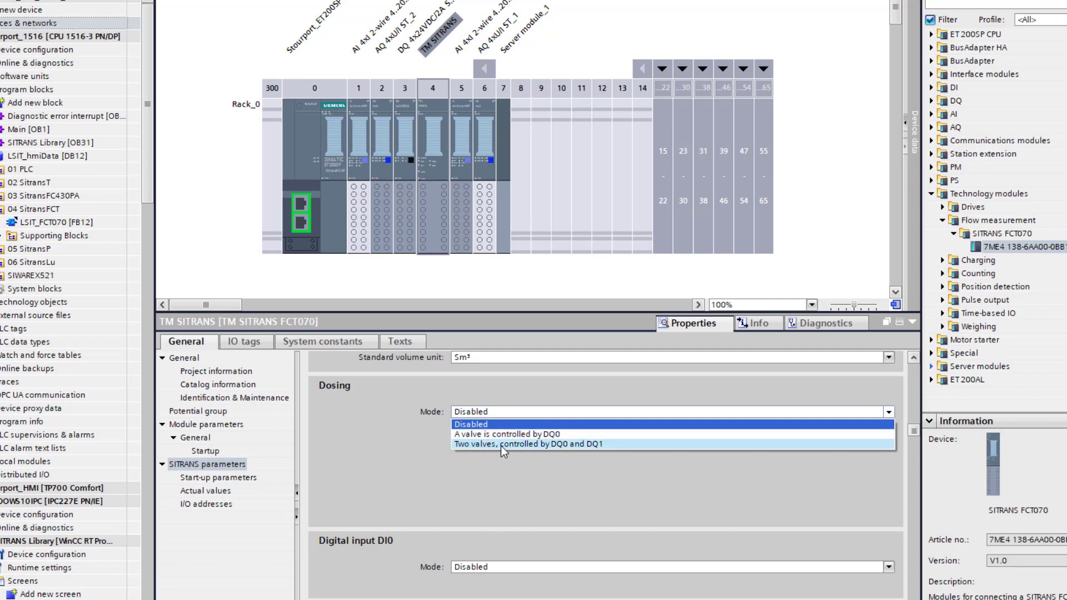
pyautogui.click(509, 285)
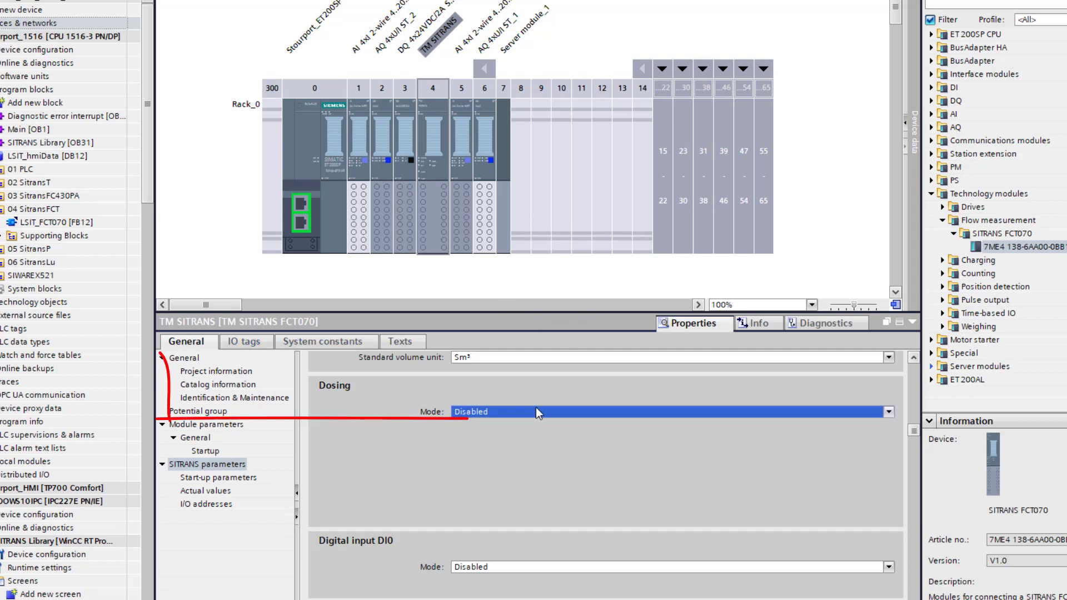
# - Show the TM SITRANS System constants with Hw_SubModule hardware identifier 292
pyautogui.click(325, 346)
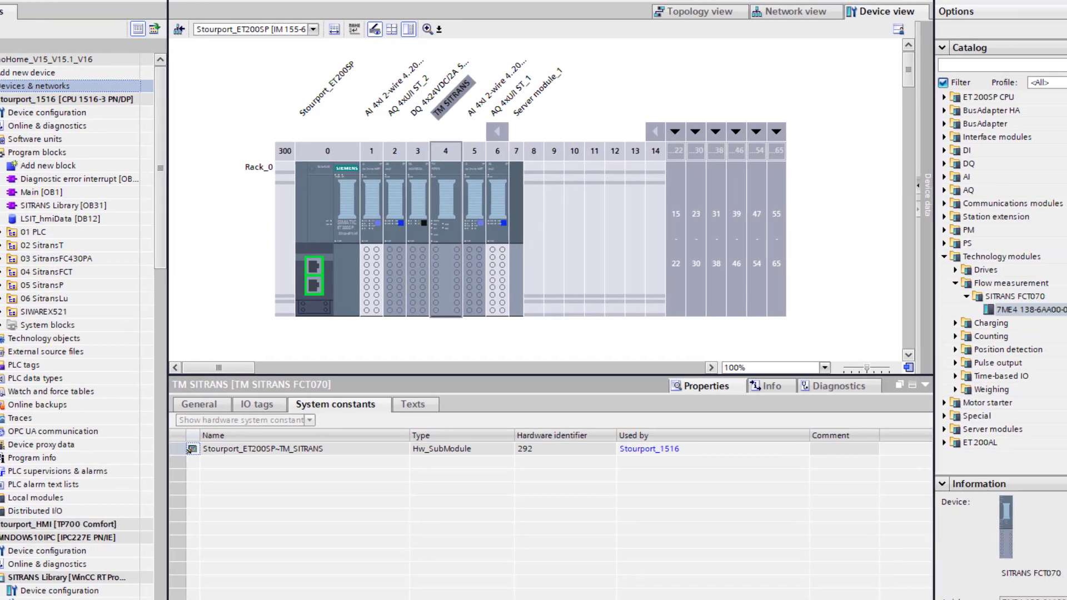
# - Locate LSIT_FCT070 under Types > 01 PLC > 04 SitransFCT and in the program blocks as FB12
pyautogui.click(1066, 295)
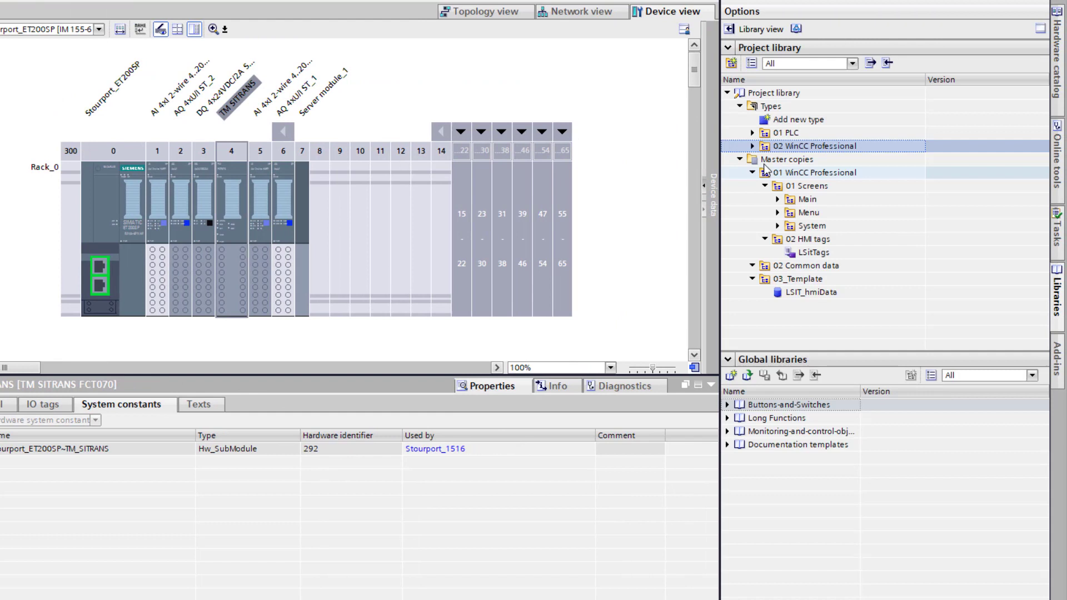
pyautogui.click(740, 159)
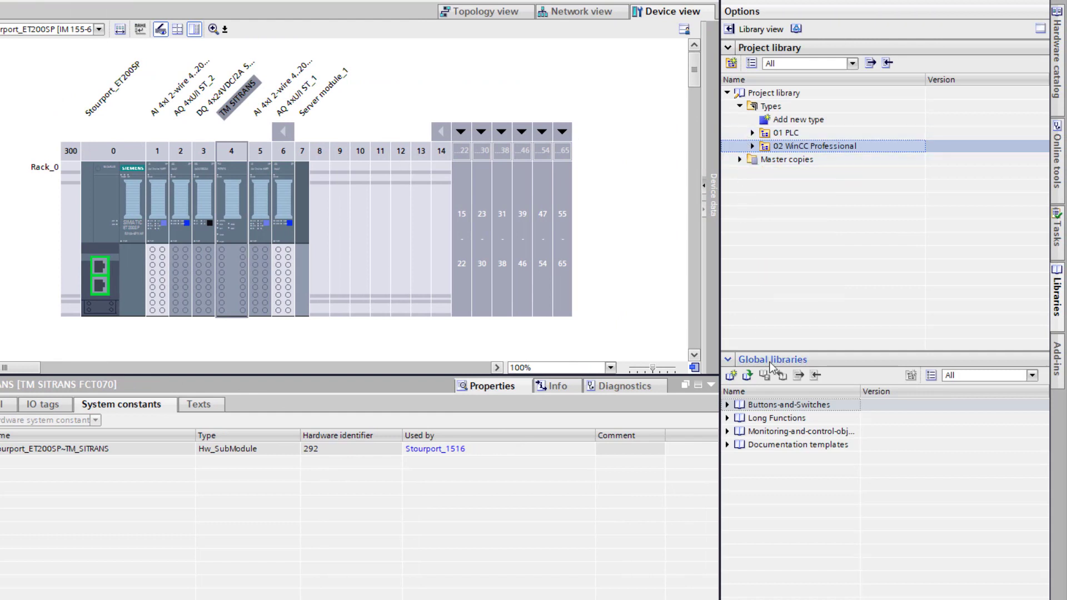
pyautogui.click(740, 160)
pyautogui.click(752, 199)
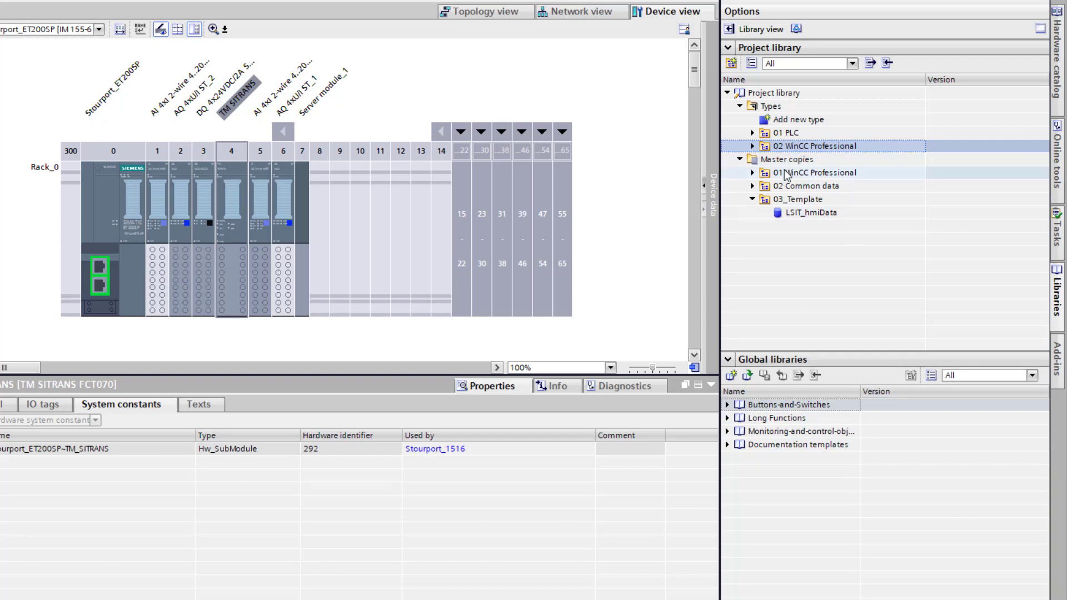
pyautogui.click(753, 132)
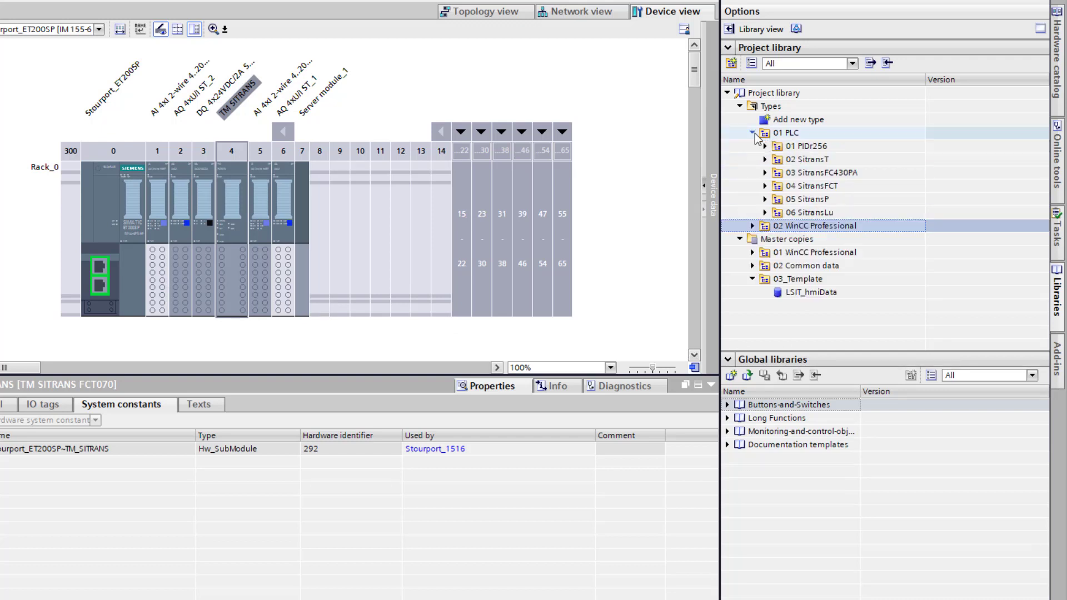
pyautogui.click(810, 187)
pyautogui.click(810, 189)
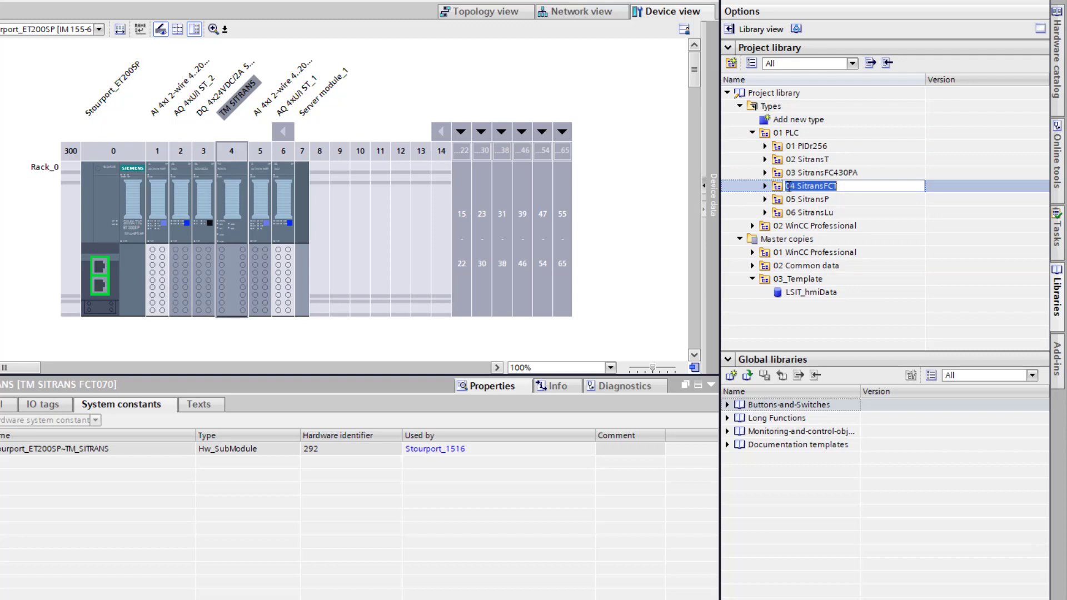
pyautogui.click(765, 187)
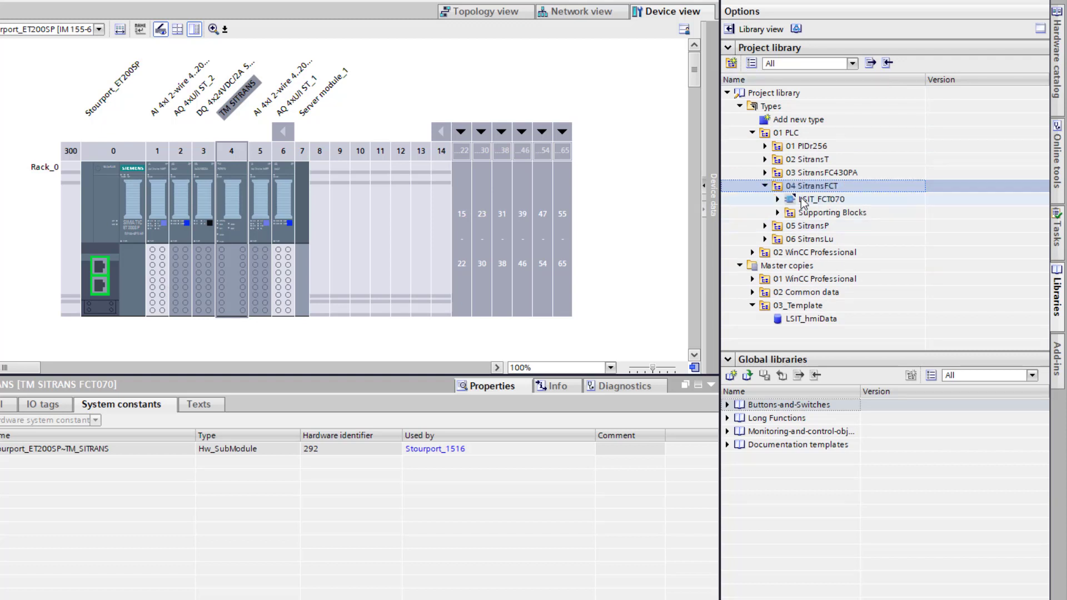
pyautogui.click(765, 186)
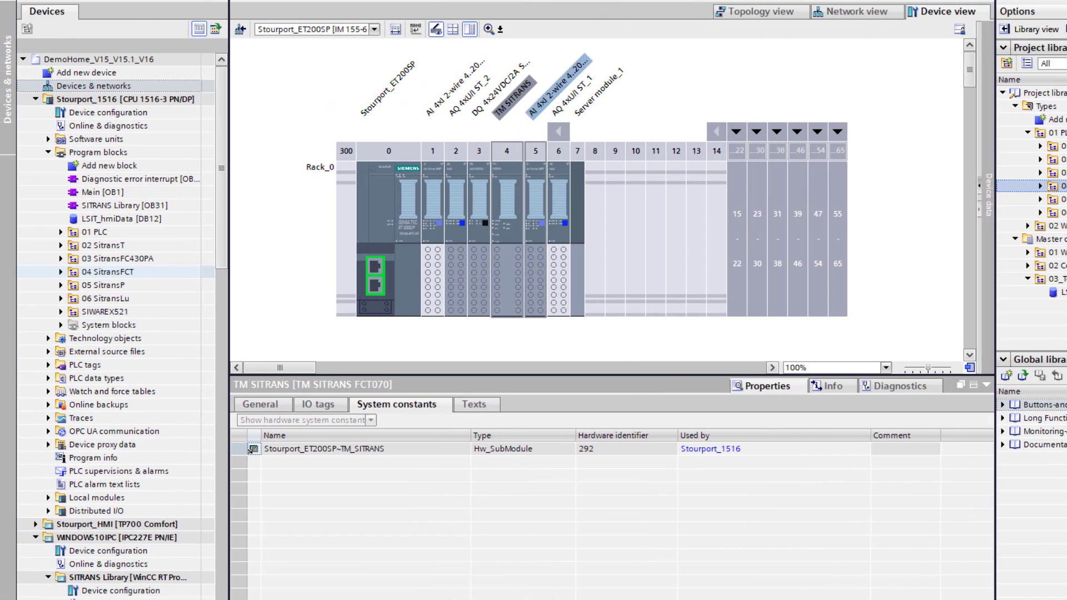
pyautogui.click(60, 272)
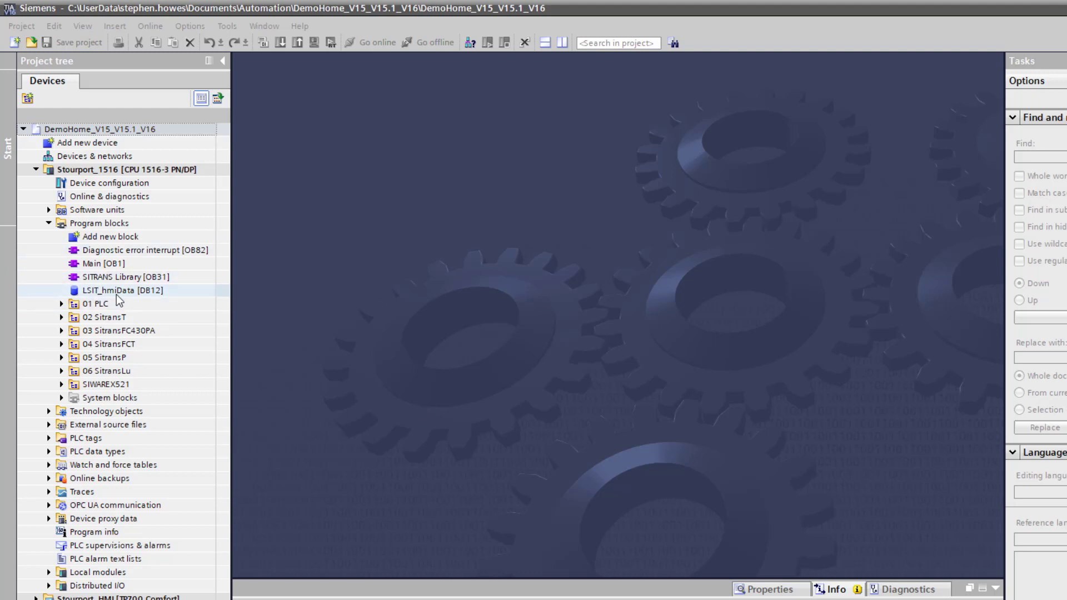
# - Open the LSIT_hmiData [DB12] data block and select its SitransFCT array
pyautogui.click(105, 291)
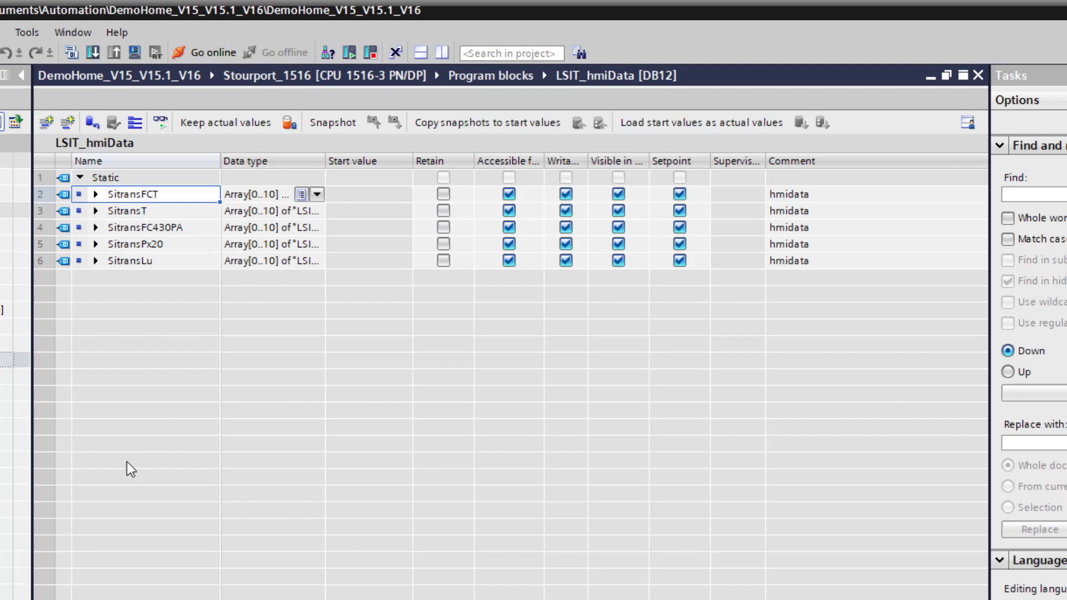
pyautogui.click(37, 193)
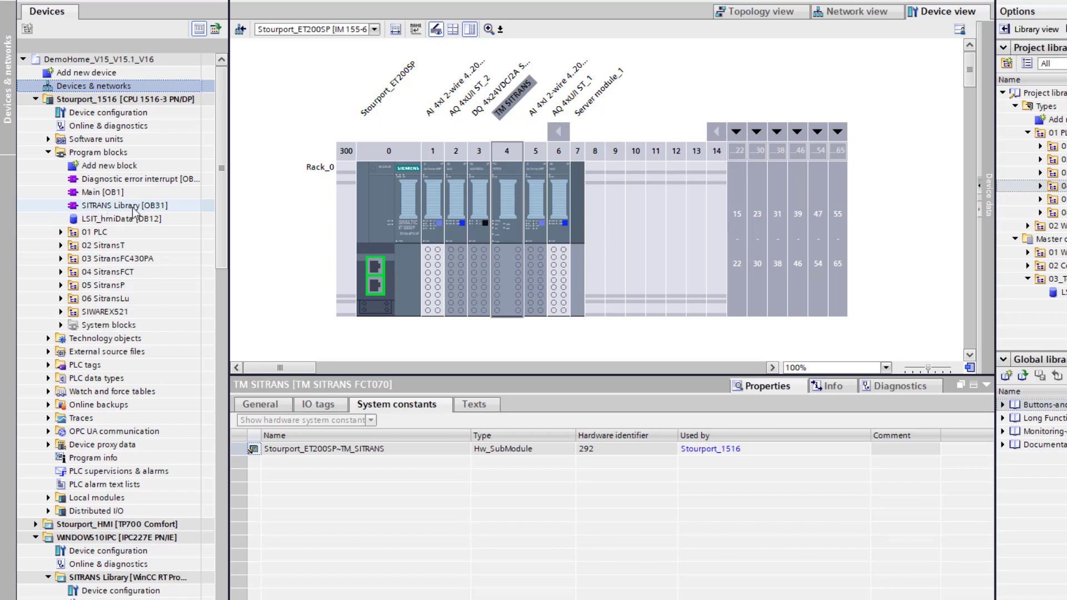
# - Call LSIT_FCT070 [FB12] in OB31 Network 6, filing LSIT_FCT070_DB into the 04 SitransFCT folder
pyautogui.click(103, 209)
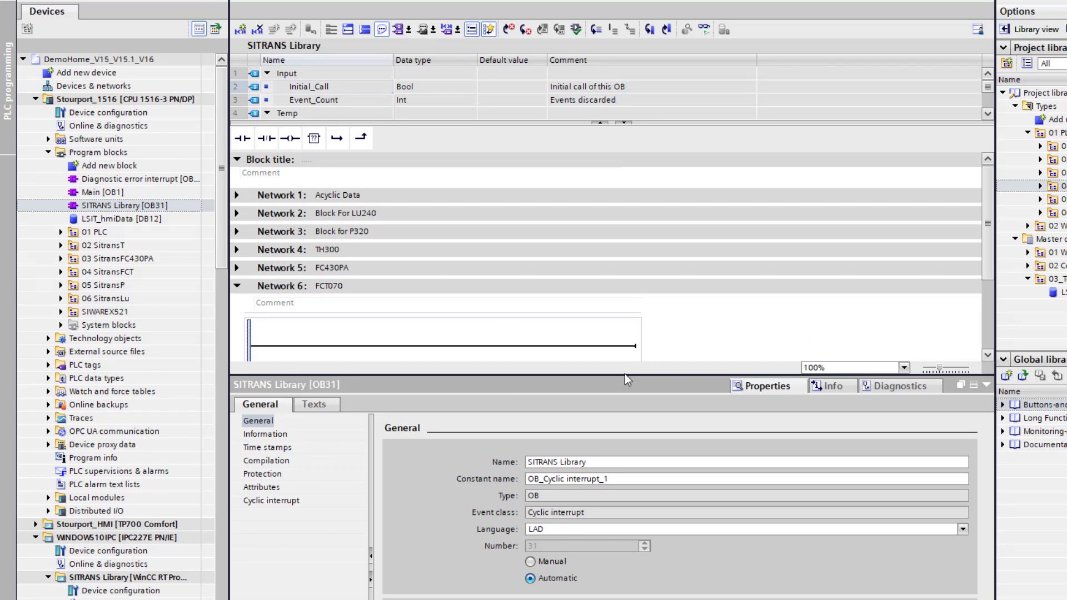
pyautogui.click(61, 271)
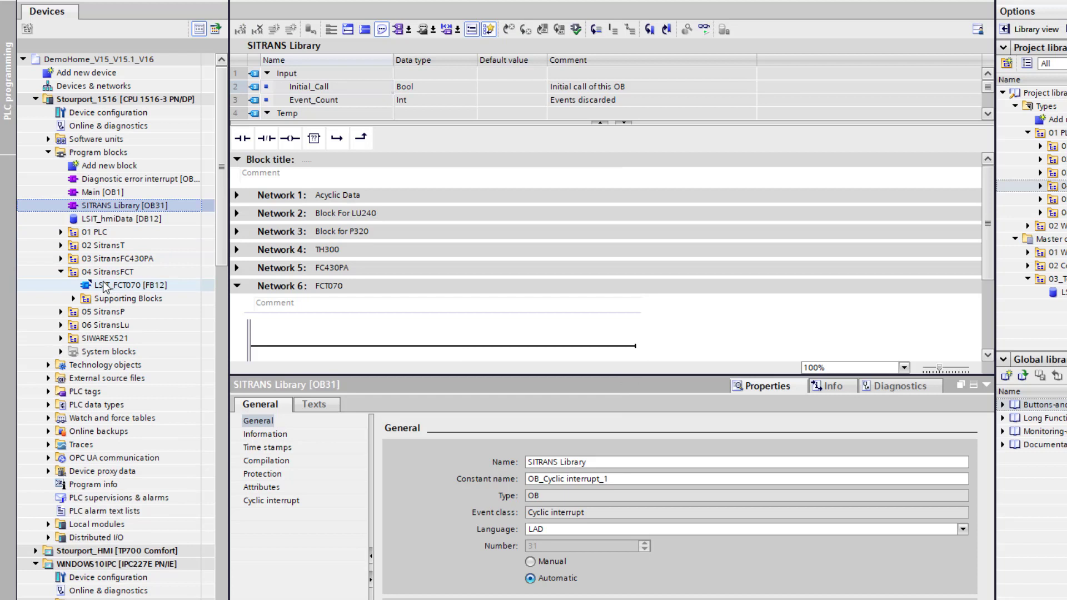
pyautogui.moveTo(106, 285); pyautogui.dragTo(443, 332)
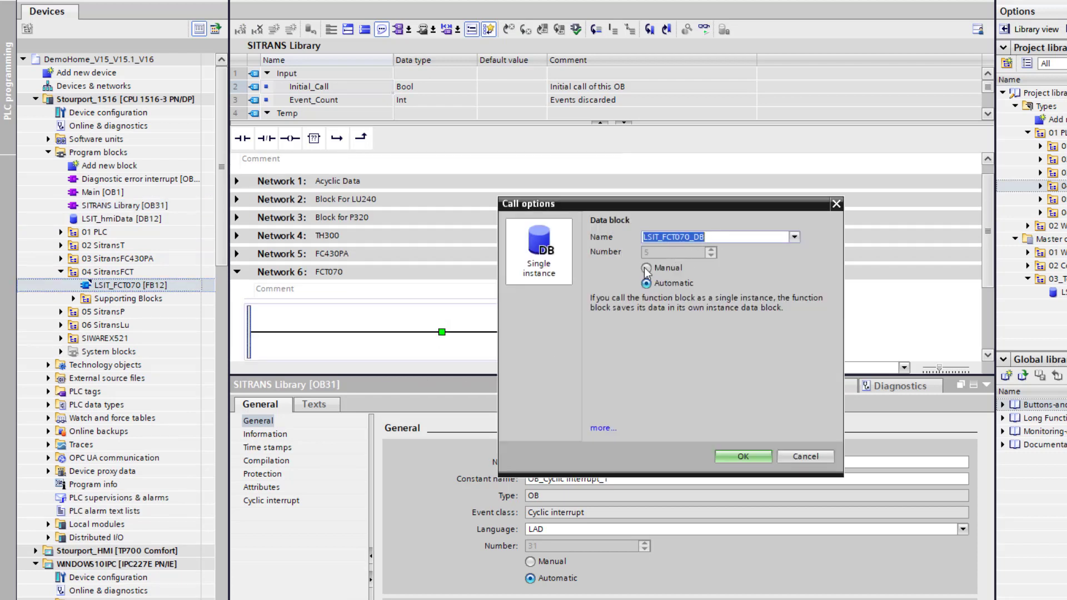
pyautogui.click(746, 461)
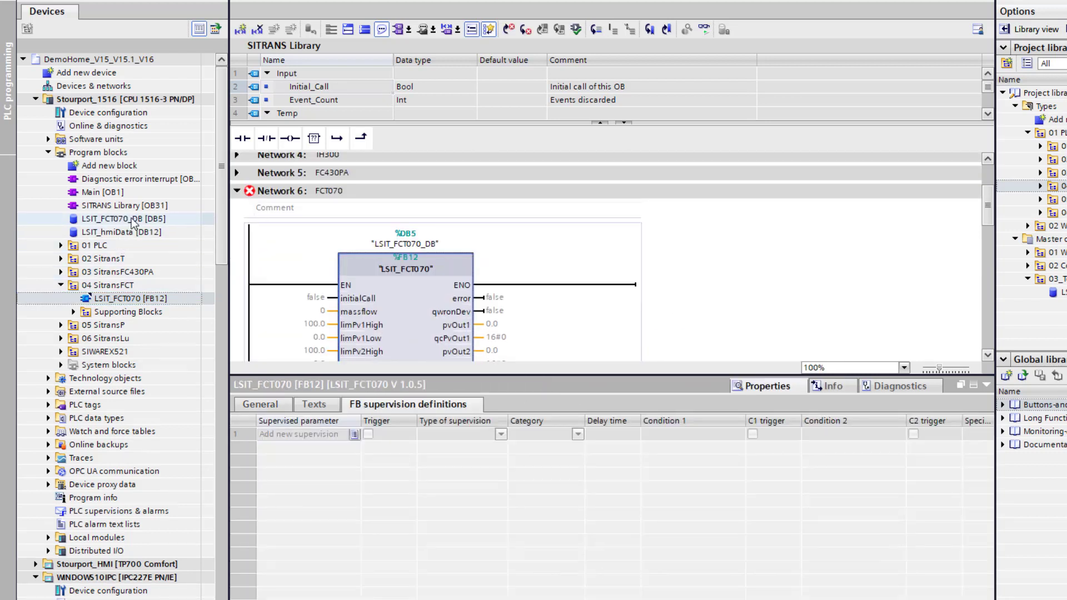
pyautogui.moveTo(121, 220); pyautogui.dragTo(129, 289)
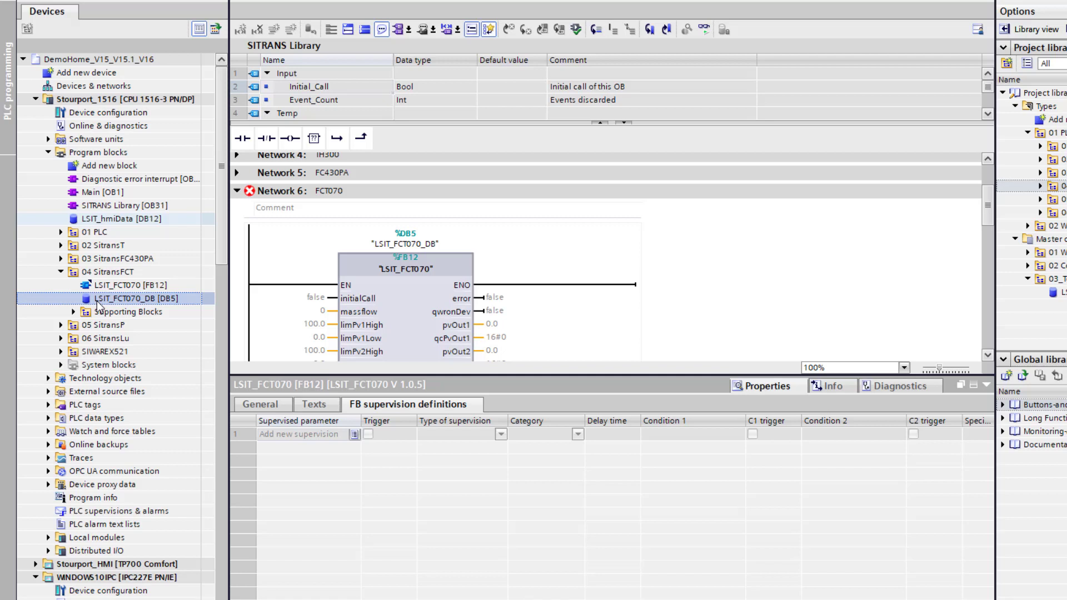
# - Wire the initialCall input to #Initial_Call
pyautogui.click(318, 299)
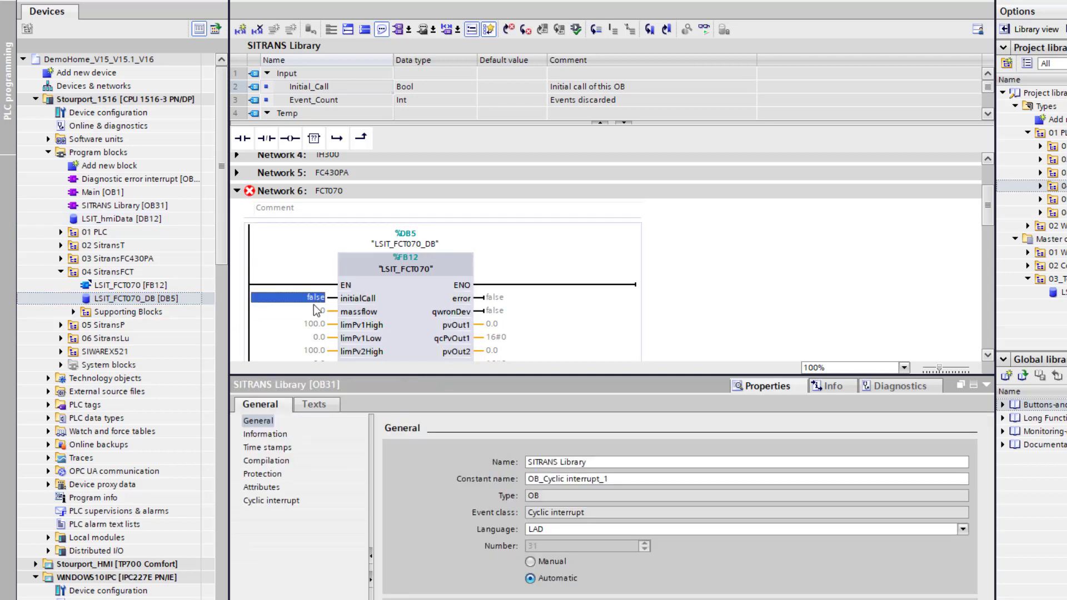
pyautogui.write('int')
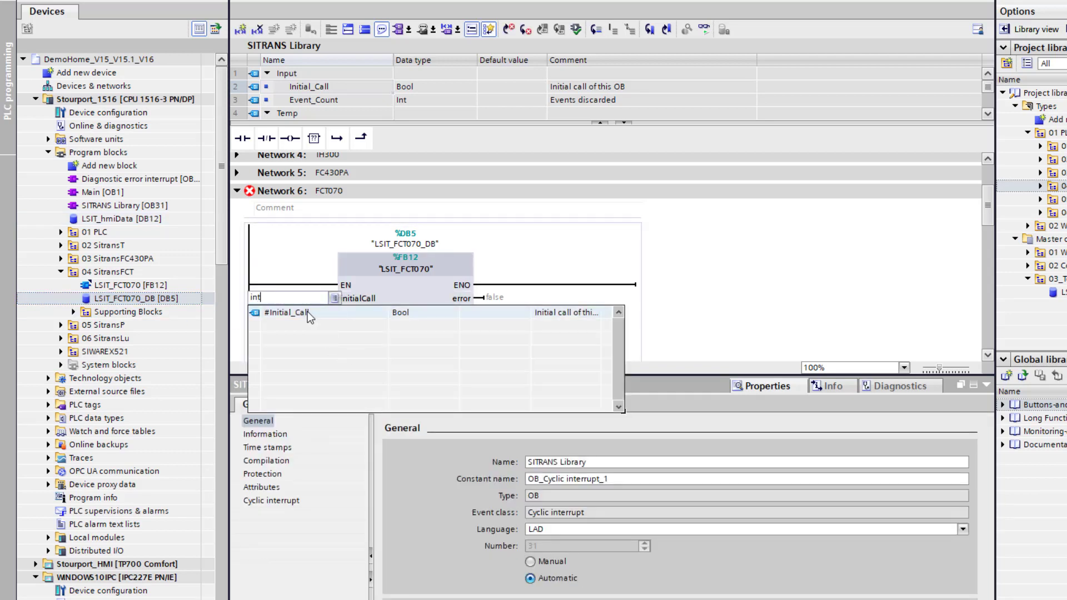
pyautogui.click(308, 313)
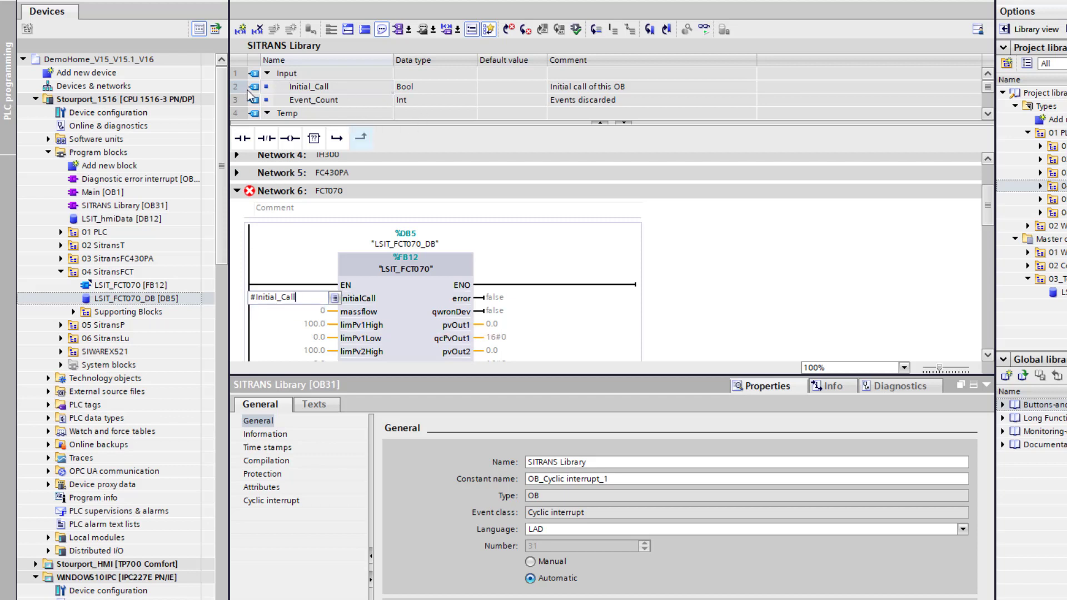
pyautogui.click(300, 86)
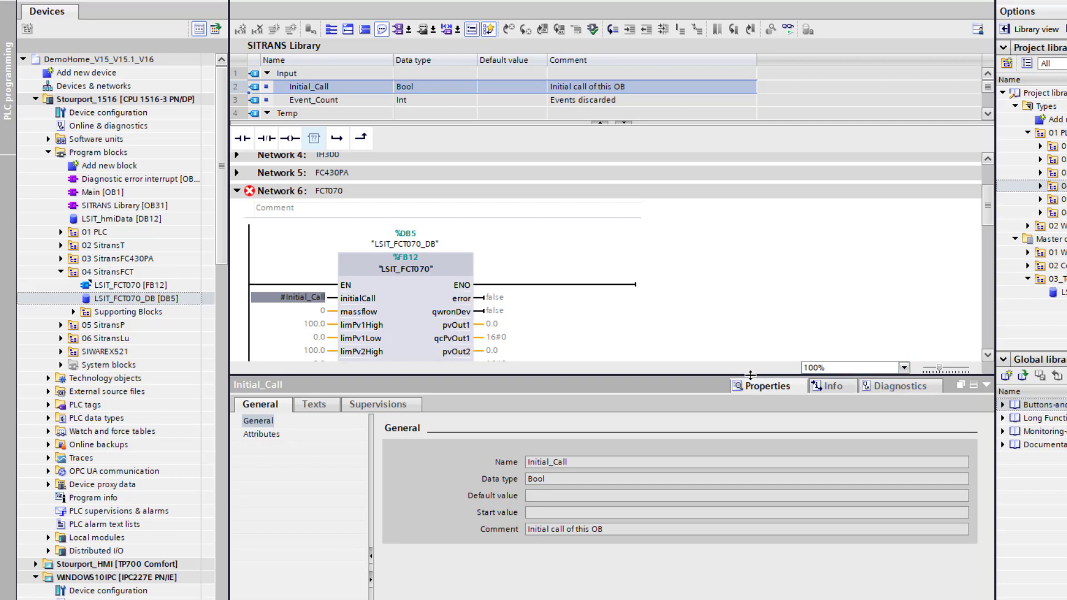
pyautogui.moveTo(766, 376); pyautogui.dragTo(766, 595)
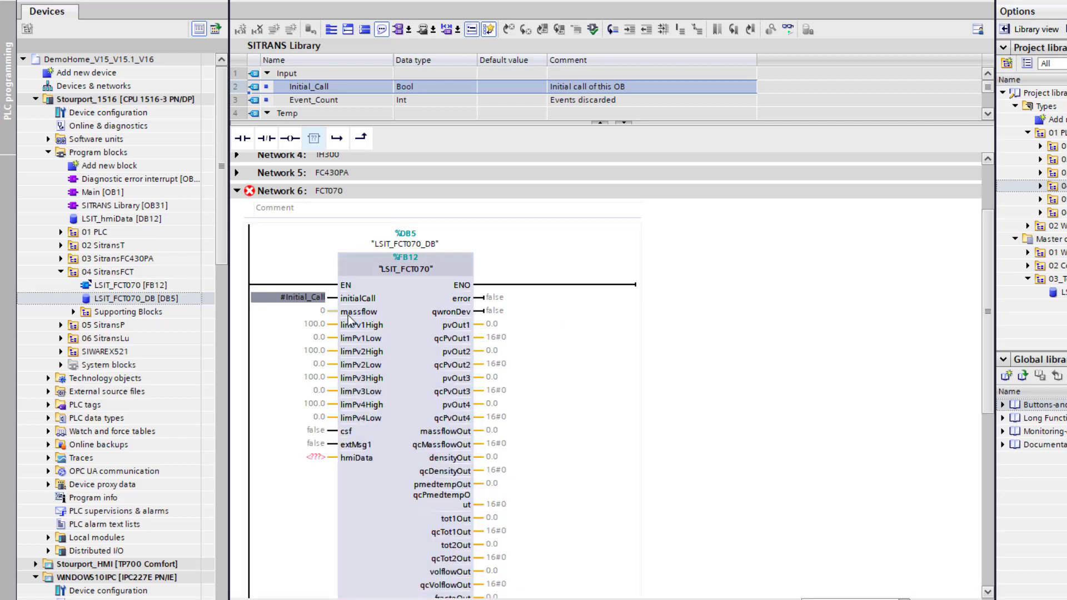
pyautogui.click(364, 314)
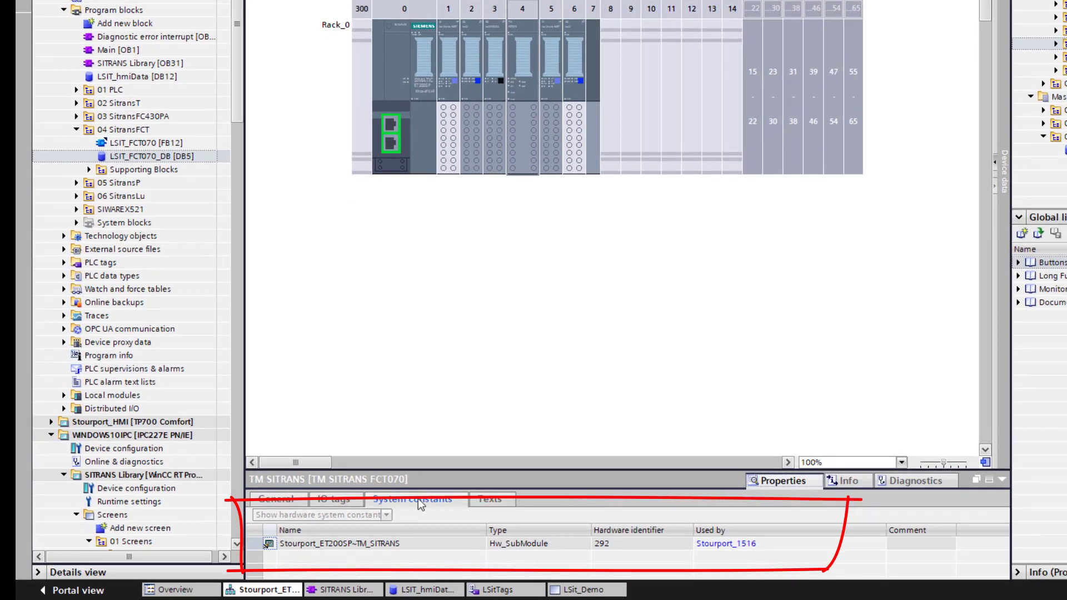
# - Drag the Stourport_ET200SP~TM_SITRANS constant (292) onto LSIT_FCT070's massflow input
pyautogui.click(352, 542)
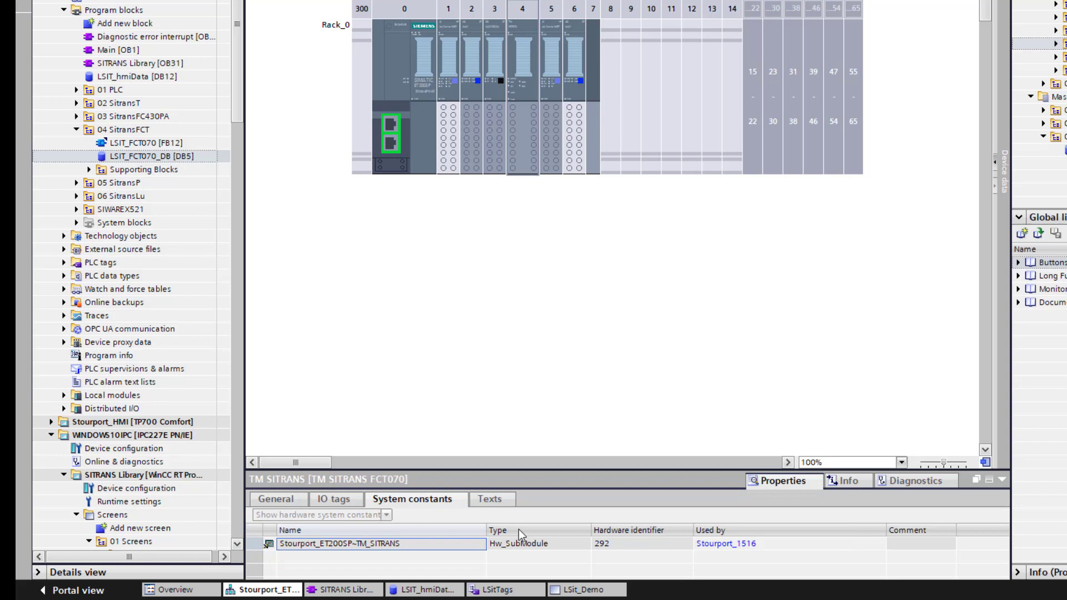
pyautogui.moveTo(342, 544); pyautogui.dragTo(325, 169)
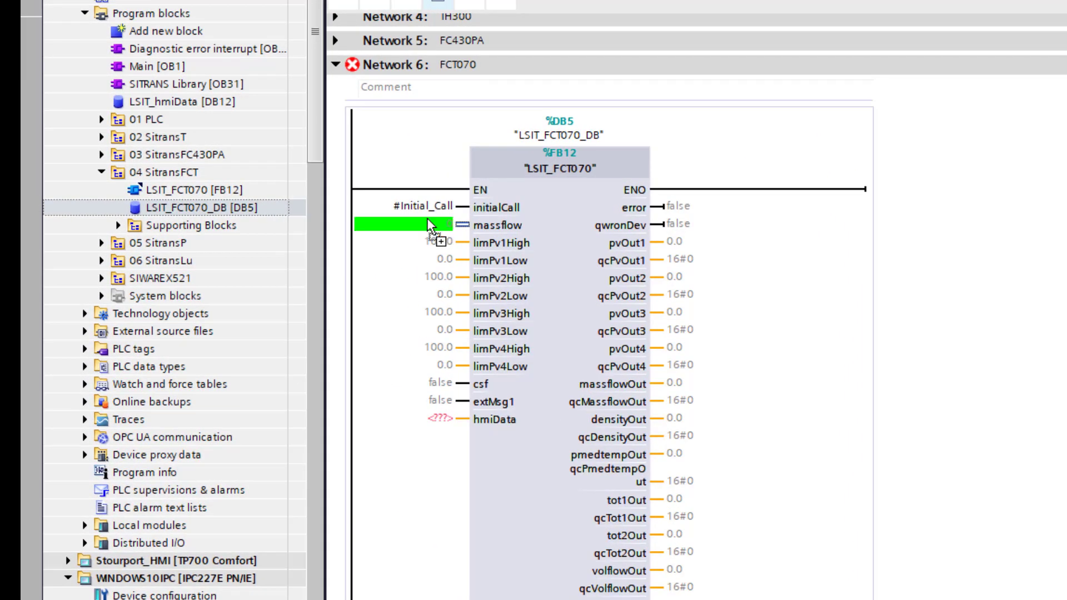
pyautogui.moveTo(429, 225); pyautogui.dragTo(429, 225)
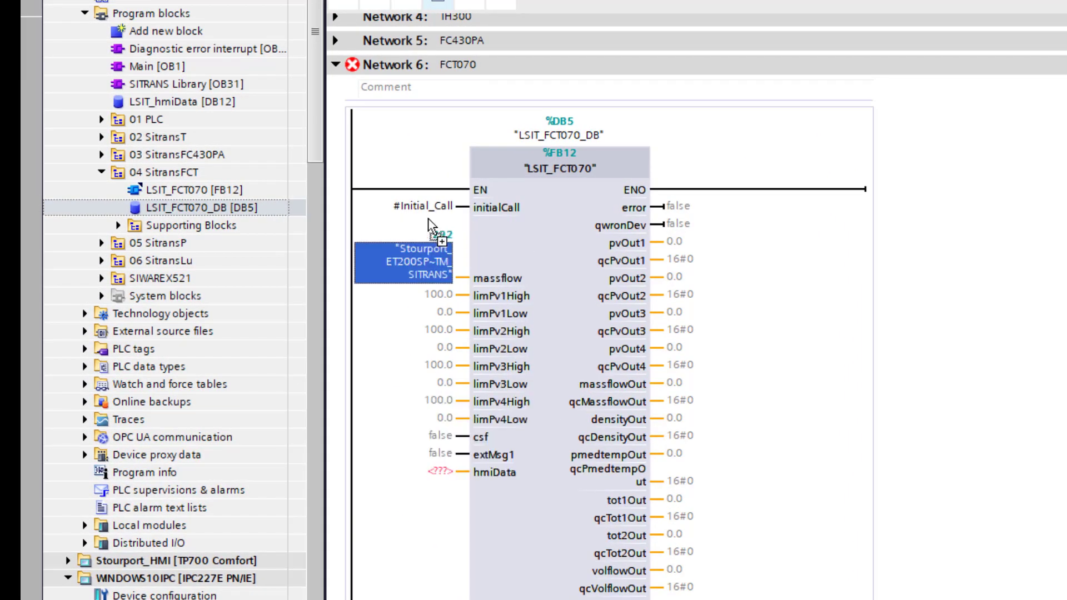
# - Set the hmiData operand to "LSIT_hmiData".SitransFCT[0] using the operand browser
pyautogui.click(443, 473)
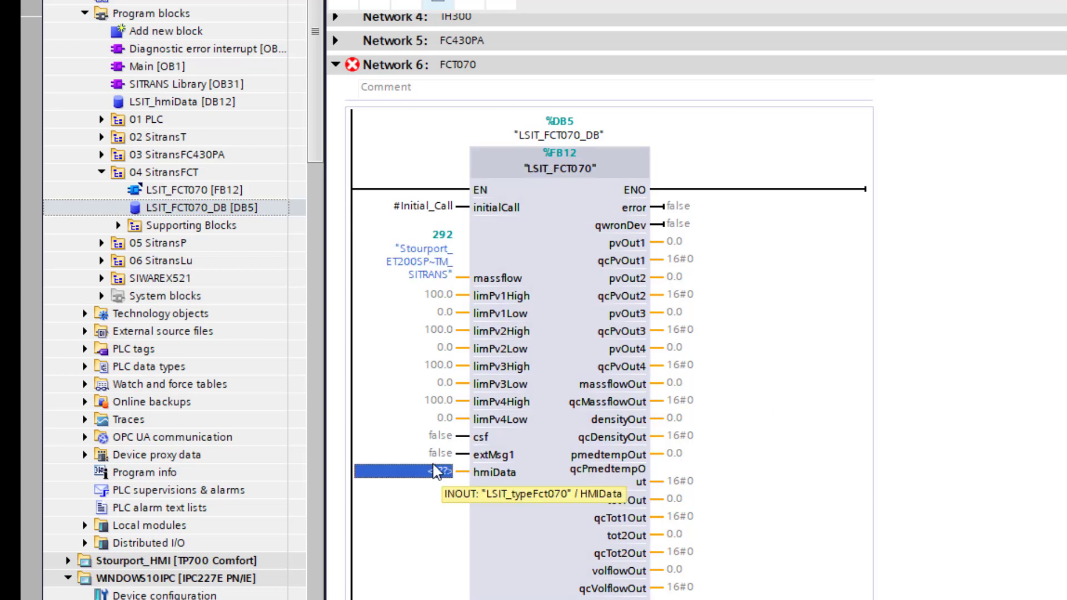
pyautogui.click(444, 473)
pyautogui.click(466, 473)
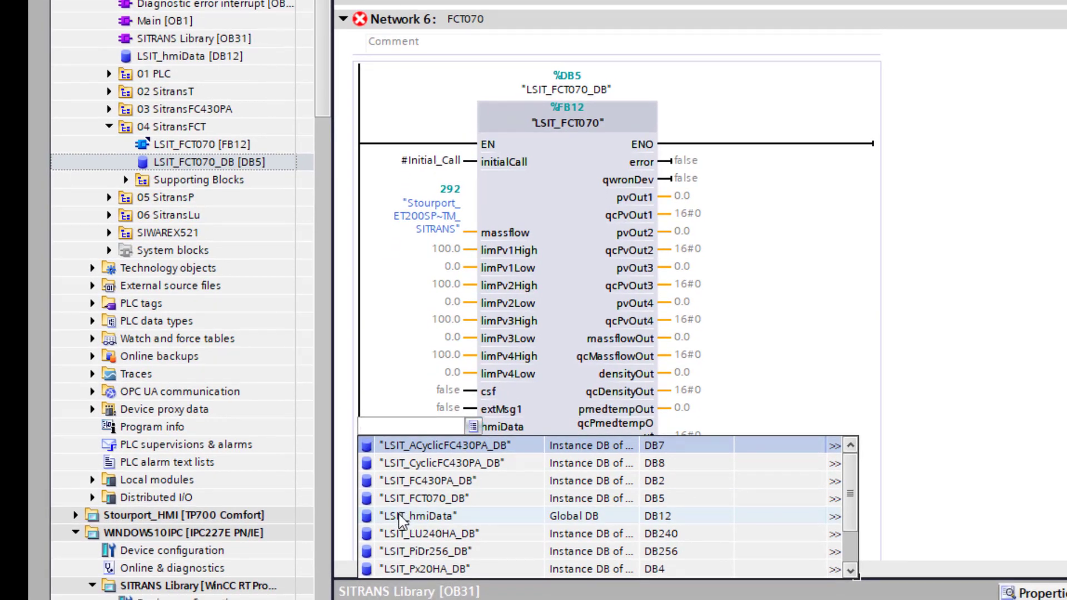
pyautogui.click(404, 517)
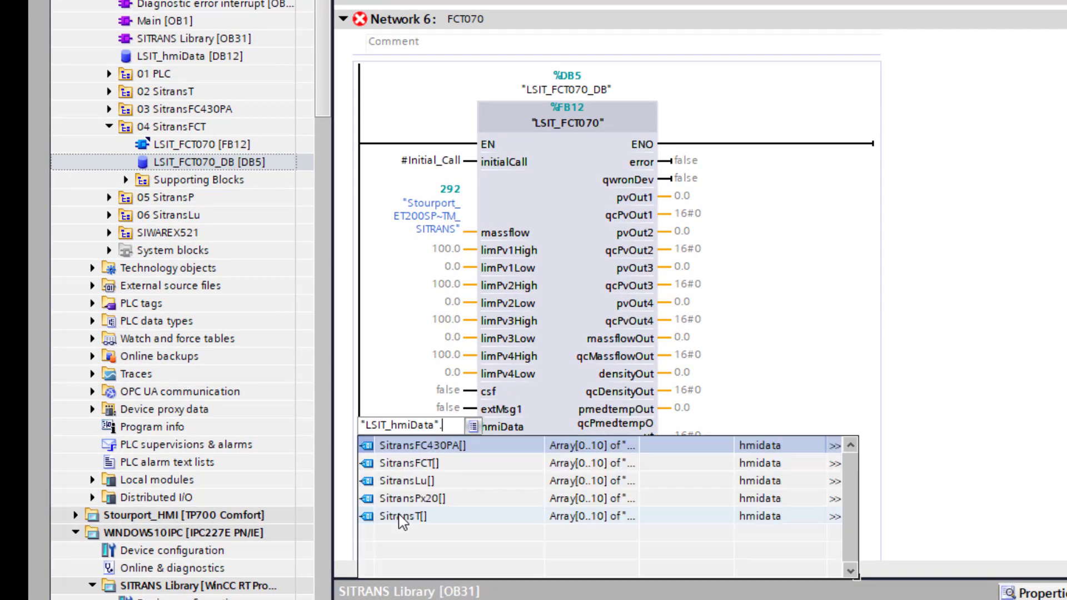
pyautogui.click(411, 463)
pyautogui.click(418, 456)
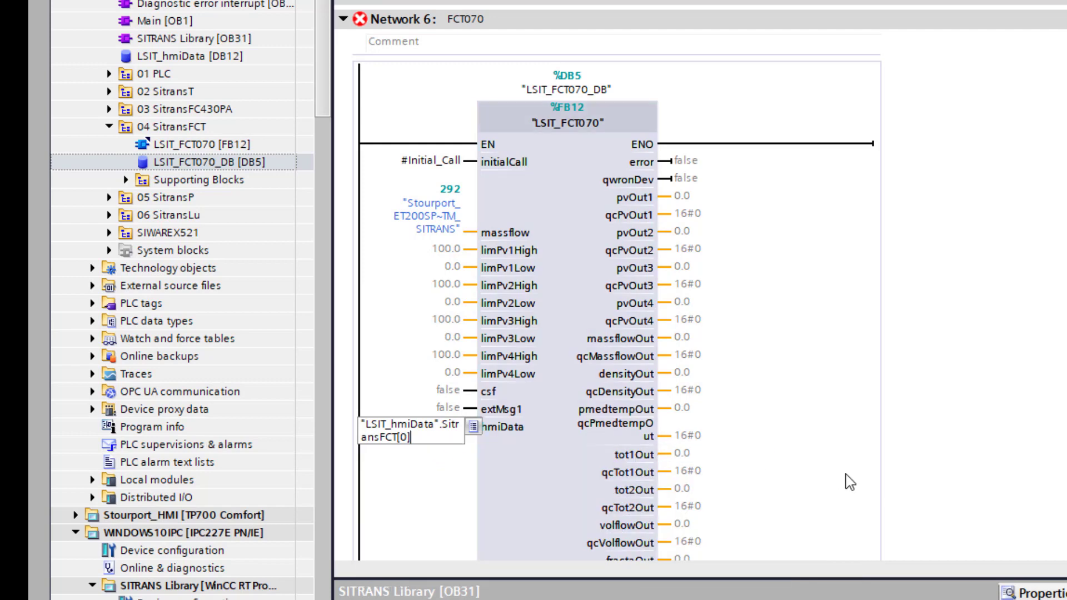
pyautogui.press('Return')
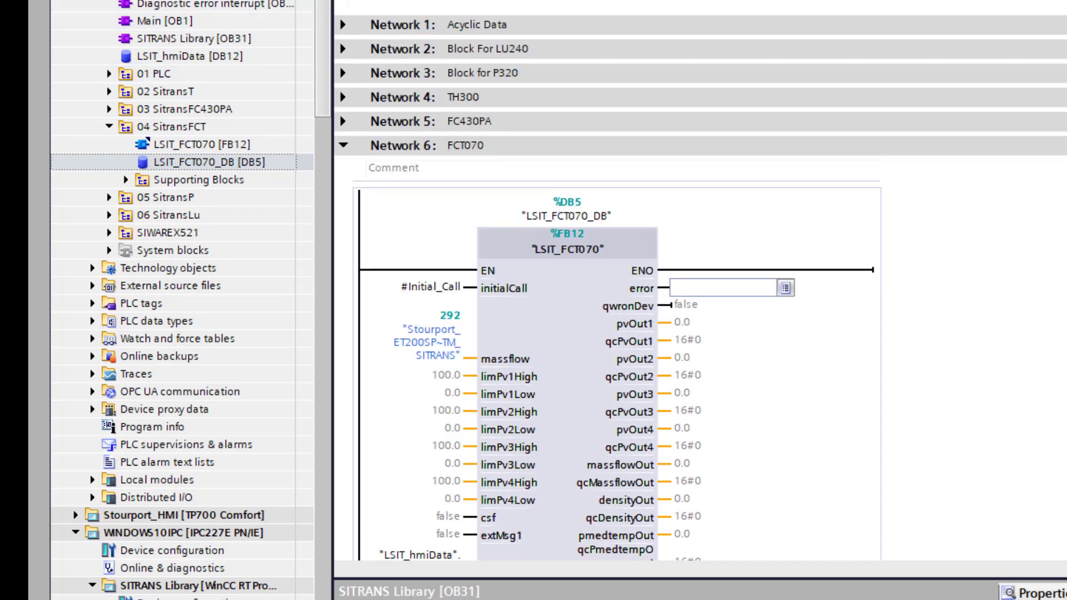
# - Leave the error output unconnected and rebuild all of the PLC's hardware configuration
pyautogui.press('Escape')
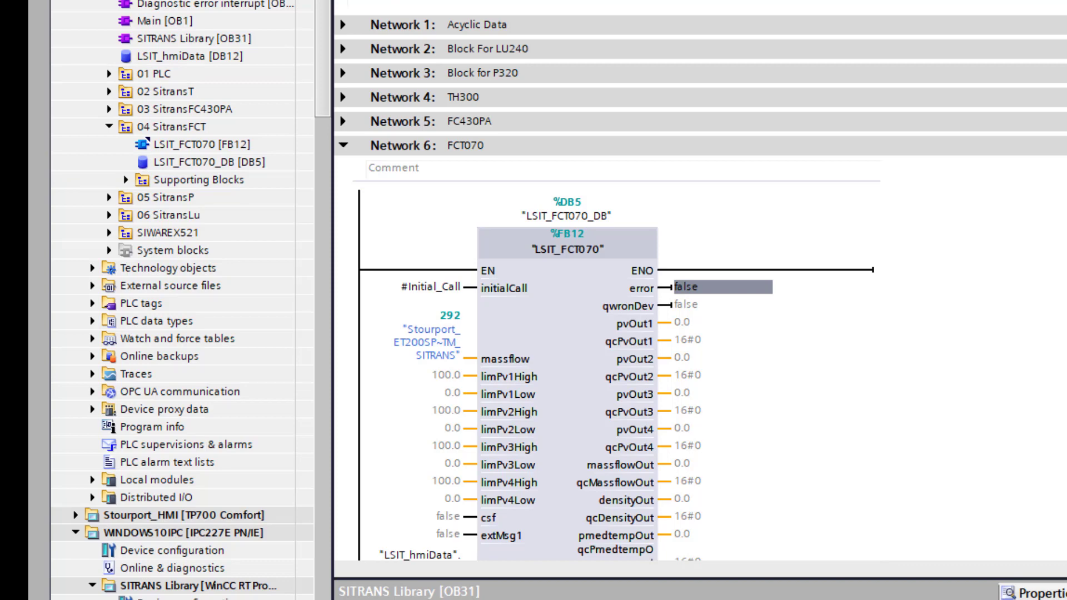
pyautogui.rightClick(154, 533)
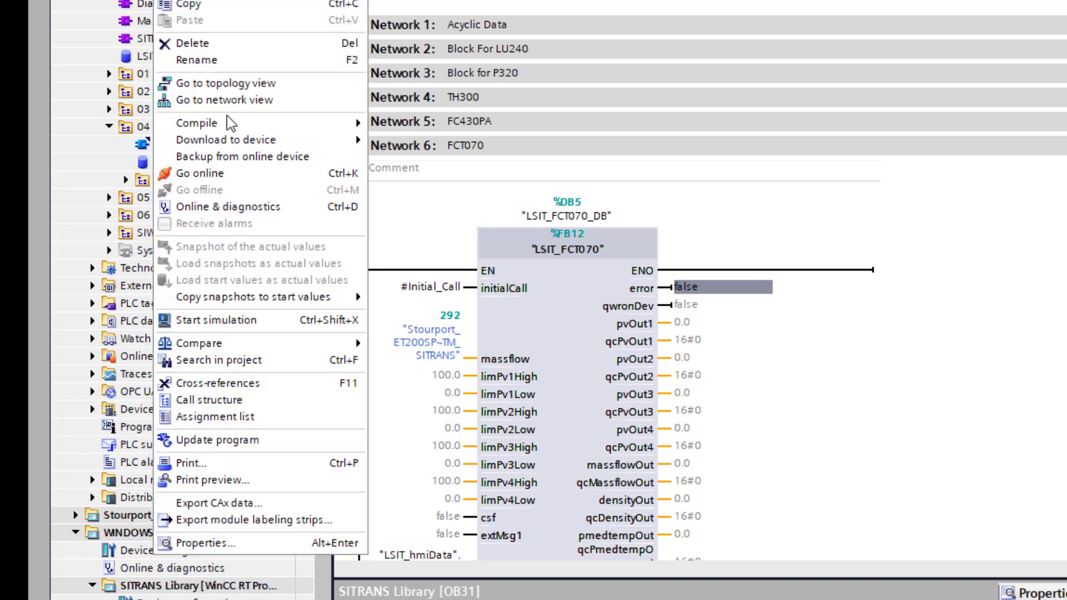
pyautogui.moveTo(228, 125)
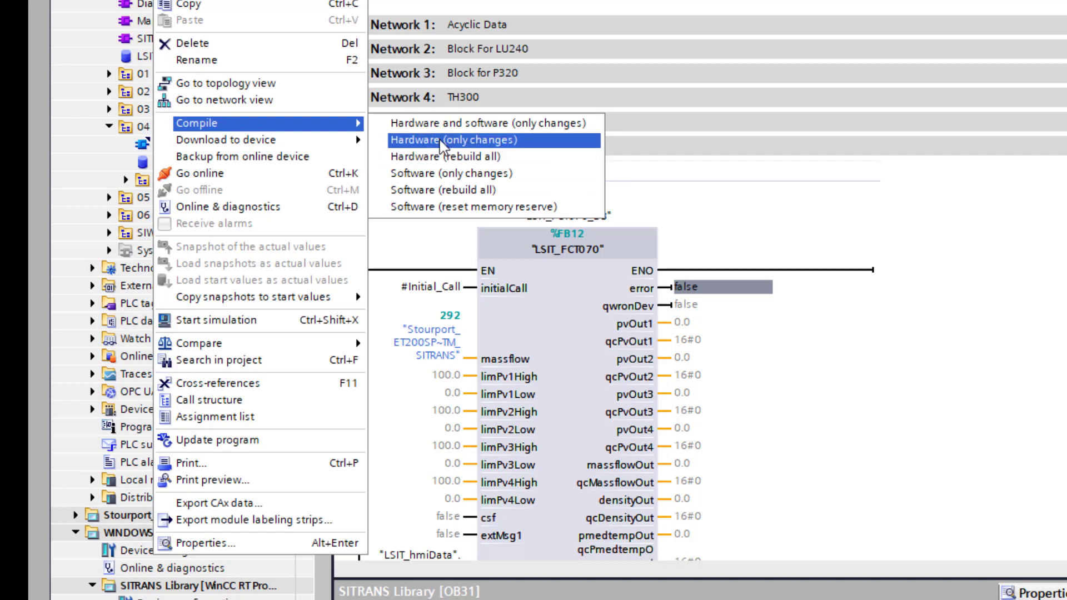
pyautogui.click(444, 158)
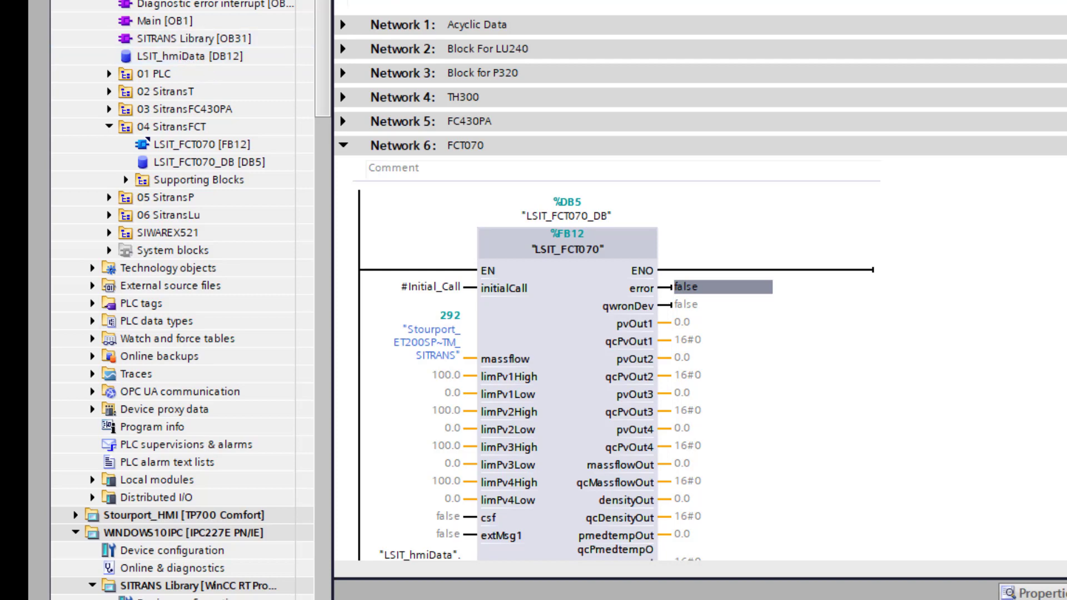
# - Rebuild all of the PLC's software
pyautogui.hotkey('shift', 'F10')
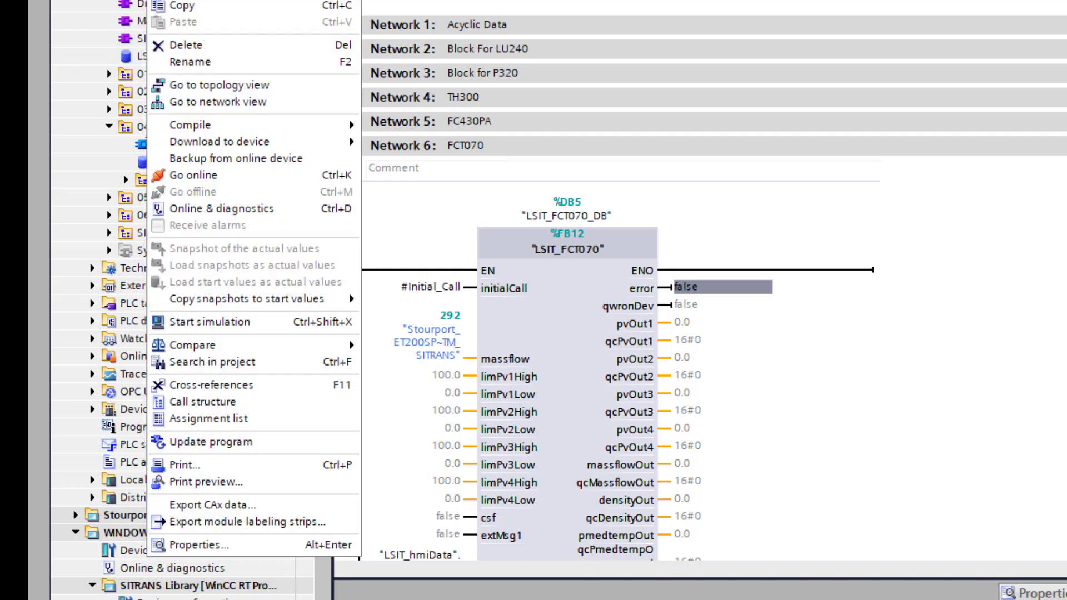
pyautogui.moveTo(184, 133)
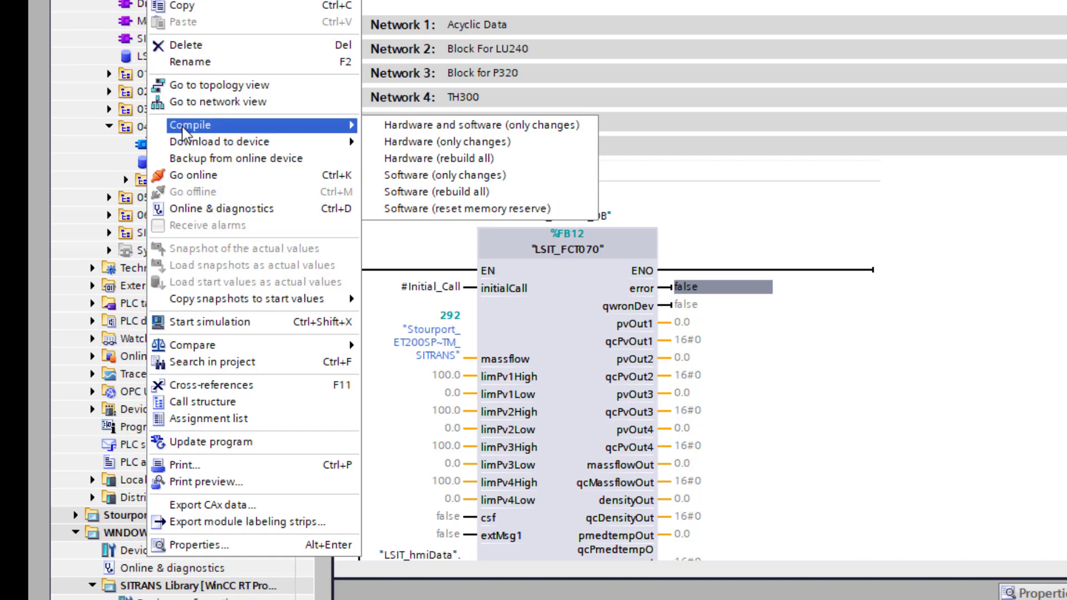
pyautogui.click(456, 193)
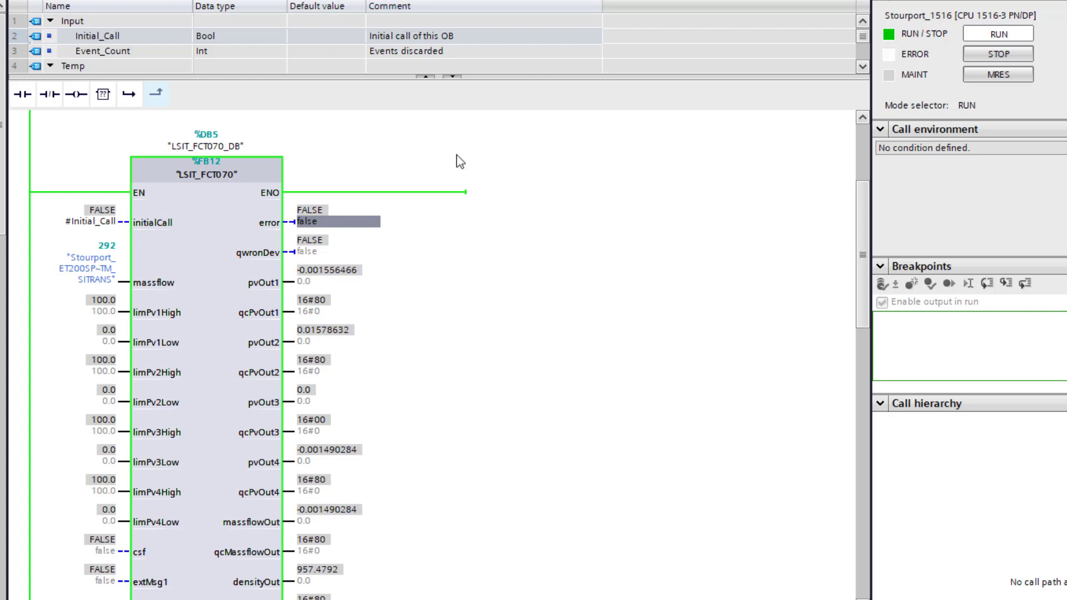
pyautogui.click(208, 269)
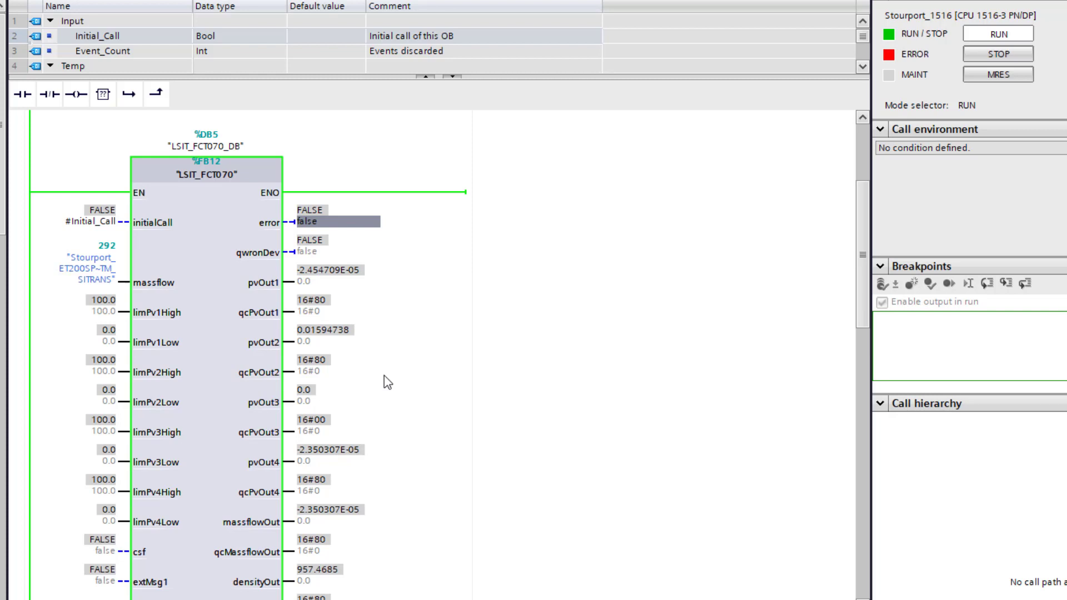
pyautogui.scroll(-3, 433, 356)
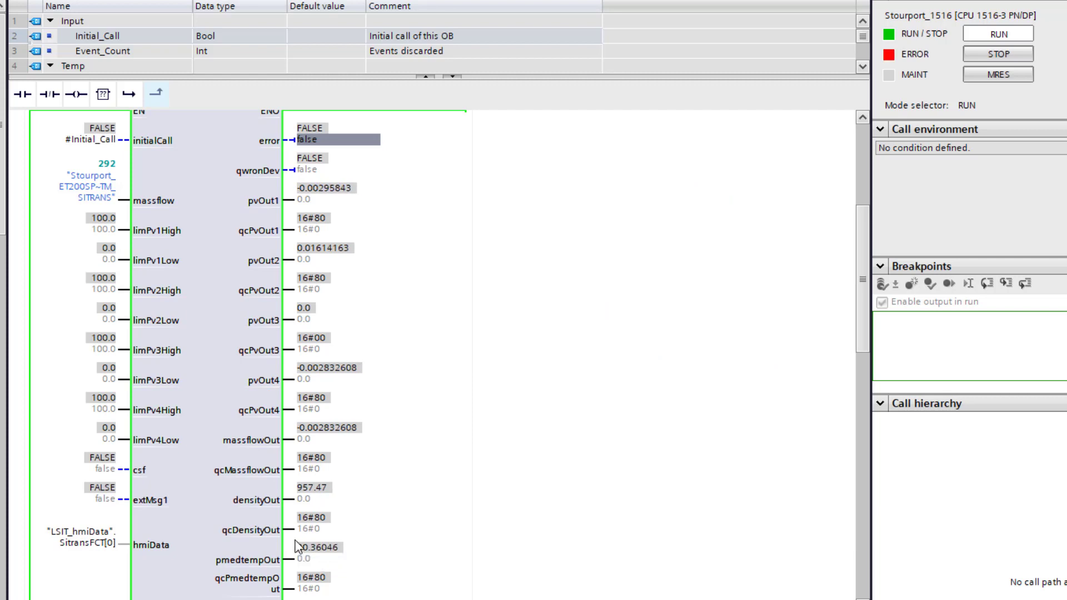
pyautogui.moveTo(280, 556)
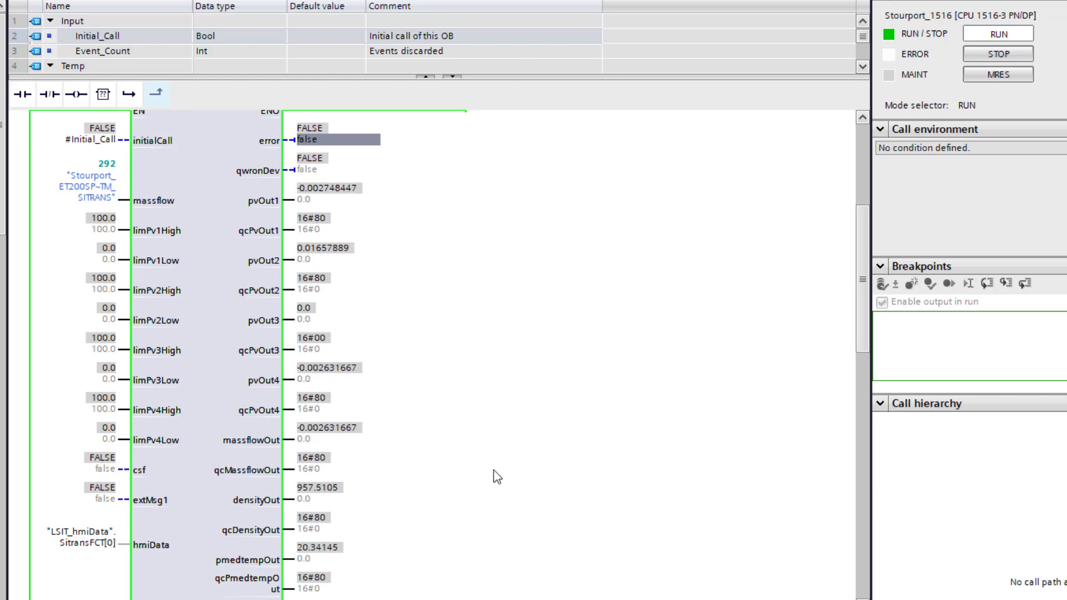
pyautogui.moveTo(865, 331); pyautogui.dragTo(846, 545)
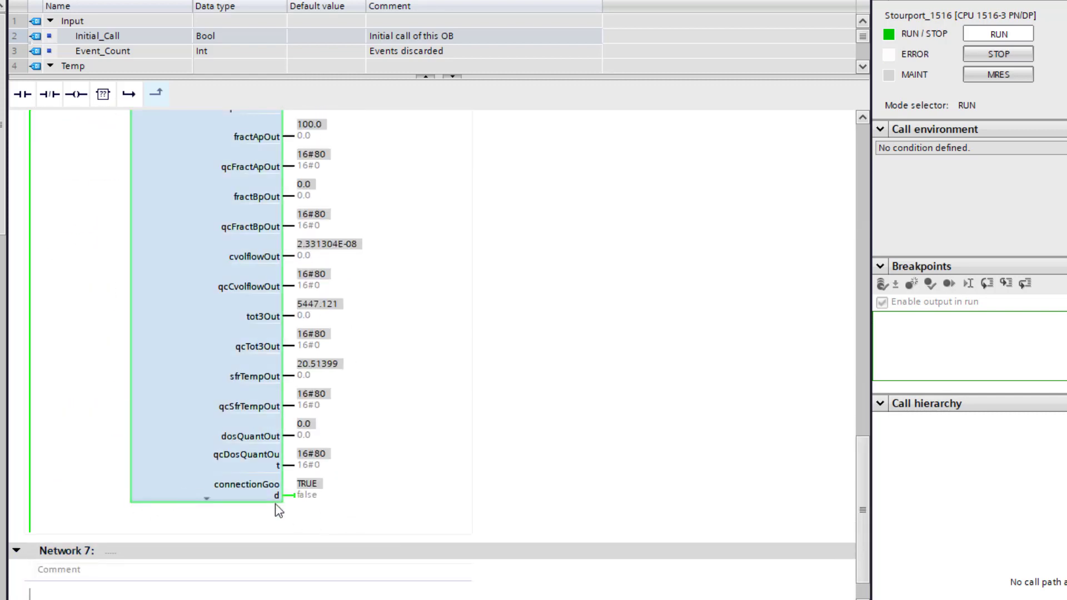